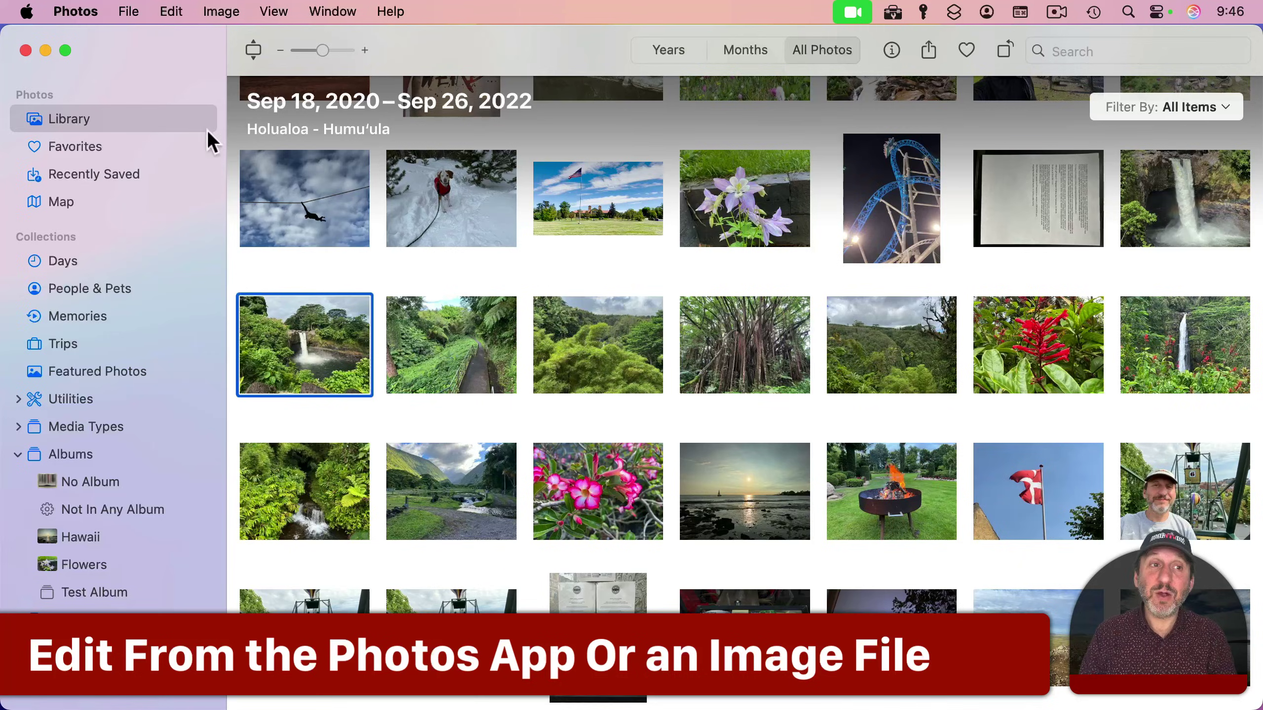
# Send the waterfall photo from Photos to Pixelmator Pro with Edit With.
pyautogui.click(222, 11)
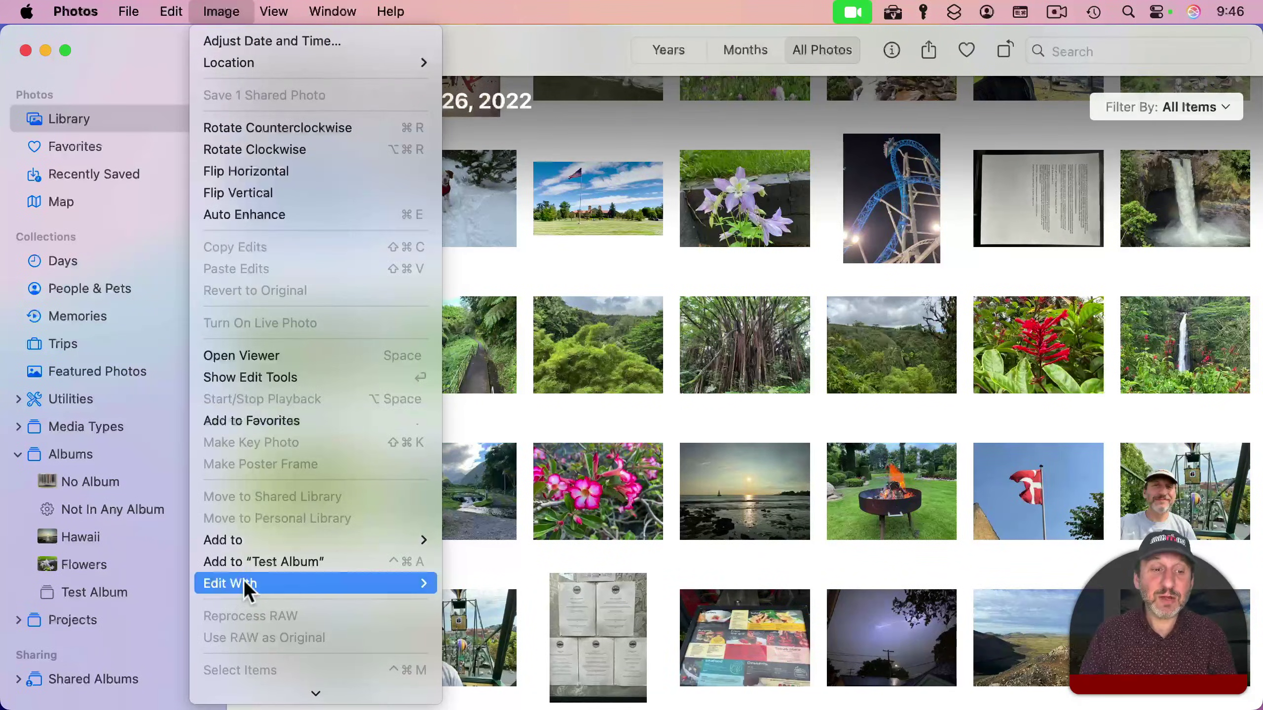
pyautogui.moveTo(248, 590)
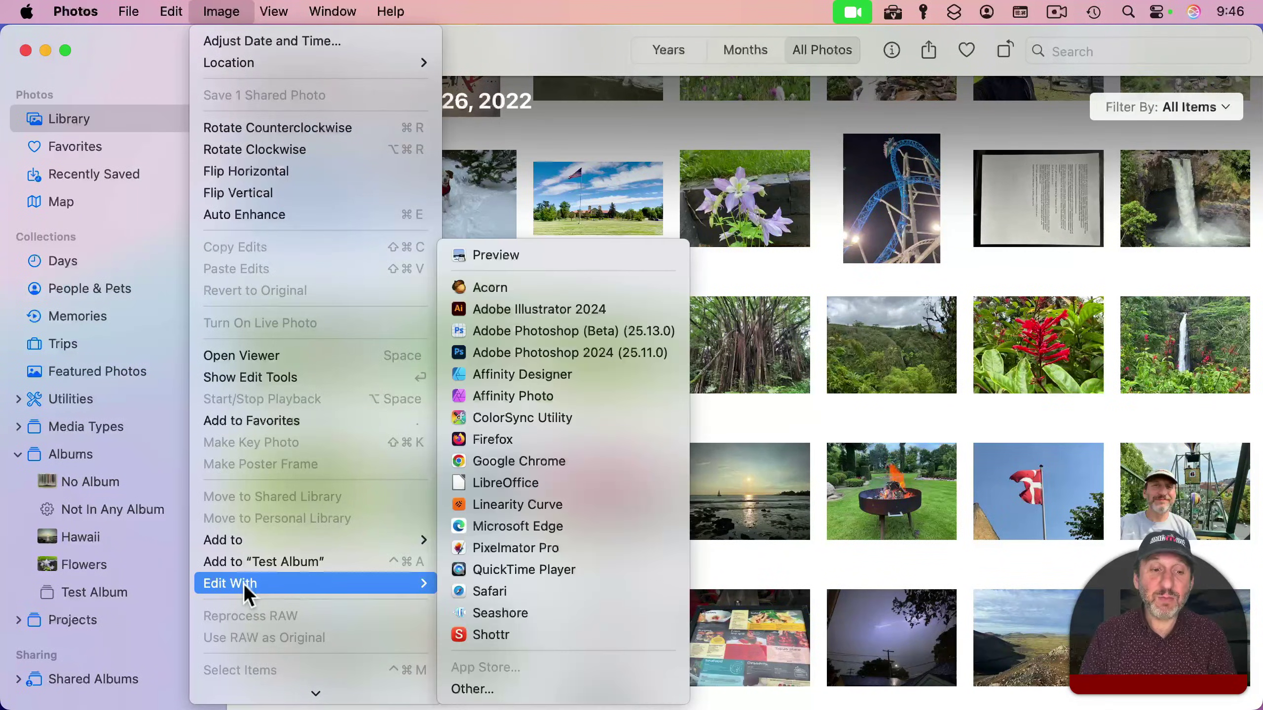
pyautogui.click(519, 549)
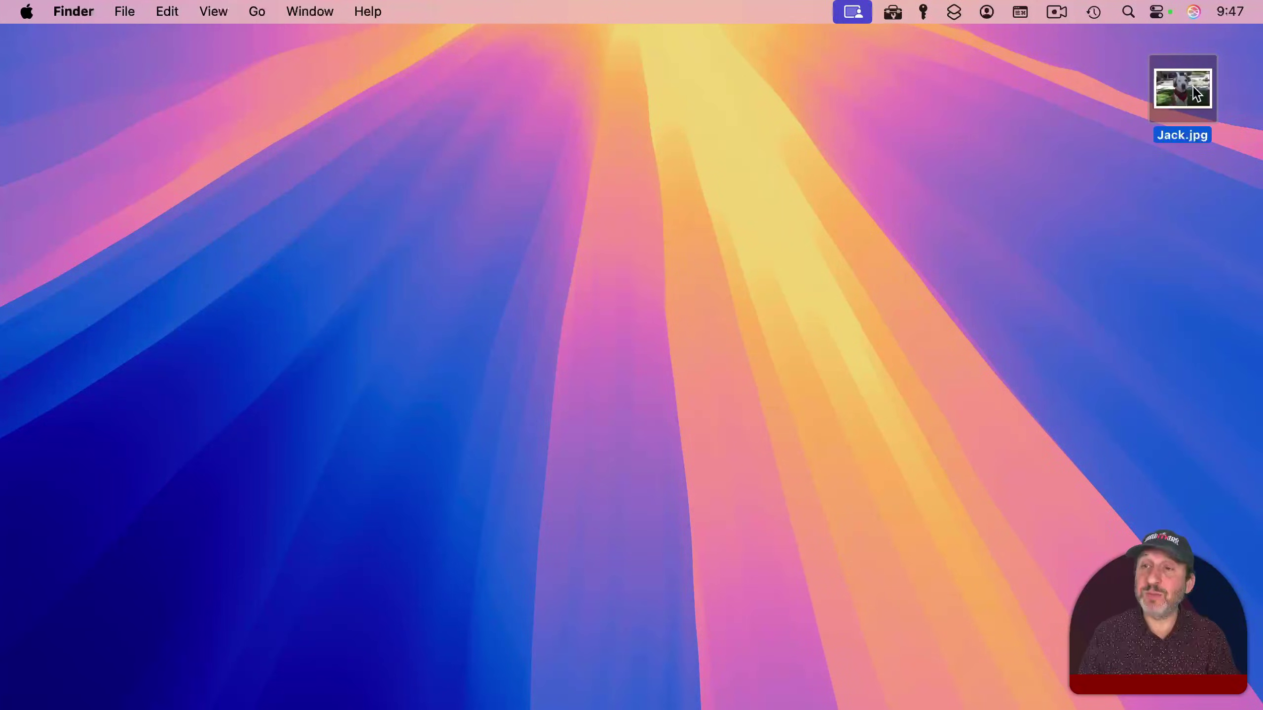
# Open Jack.jpg from the desktop with Pixelmator Pro.app.
pyautogui.rightClick(1193, 86)
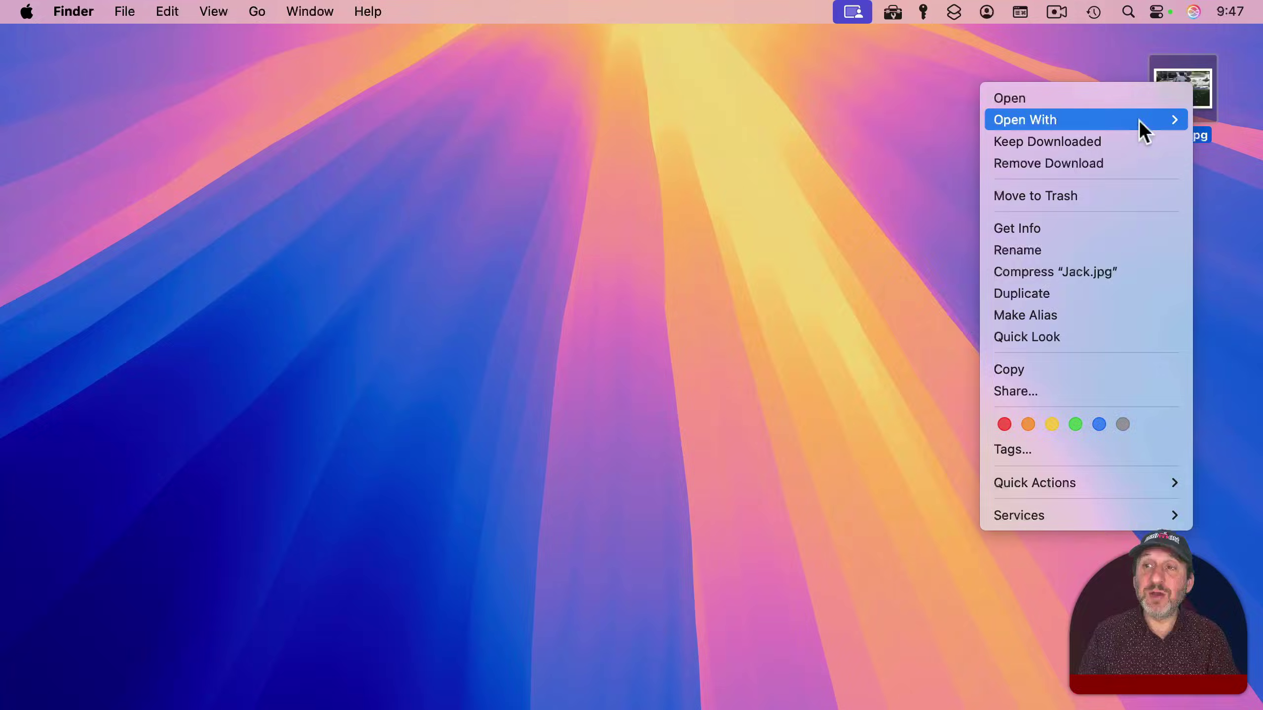
pyautogui.moveTo(1129, 123)
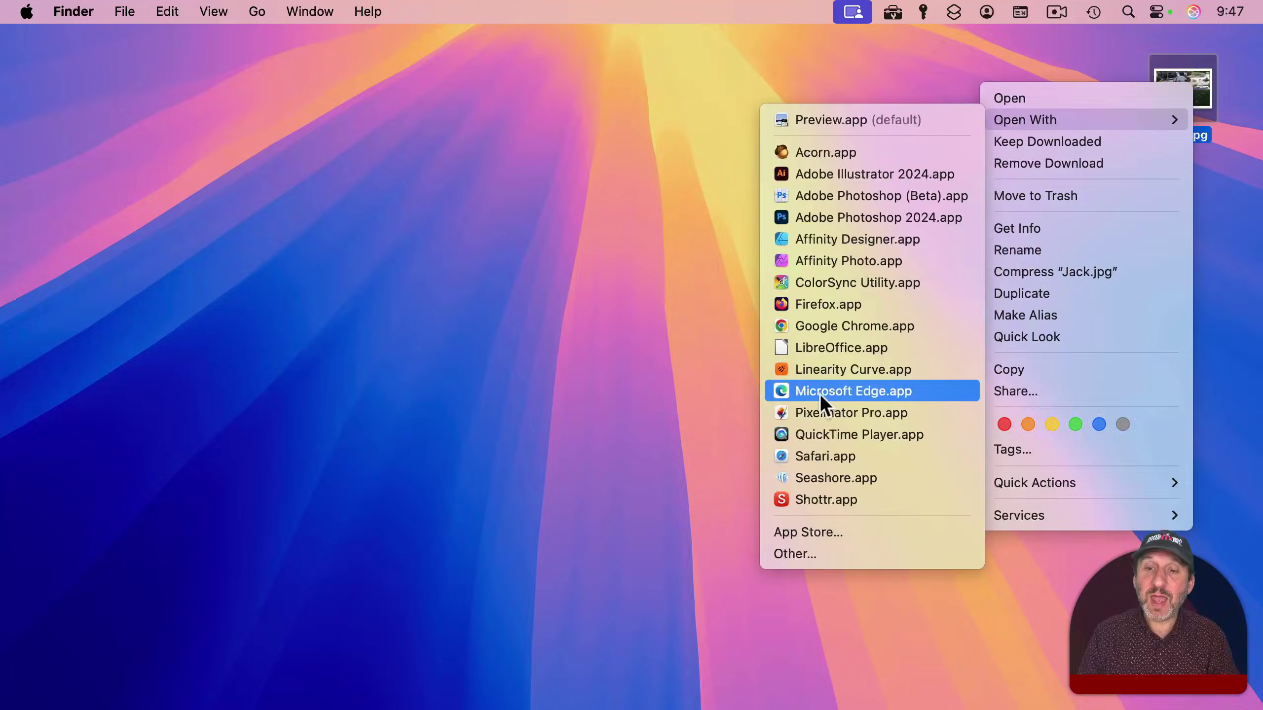
pyautogui.click(819, 412)
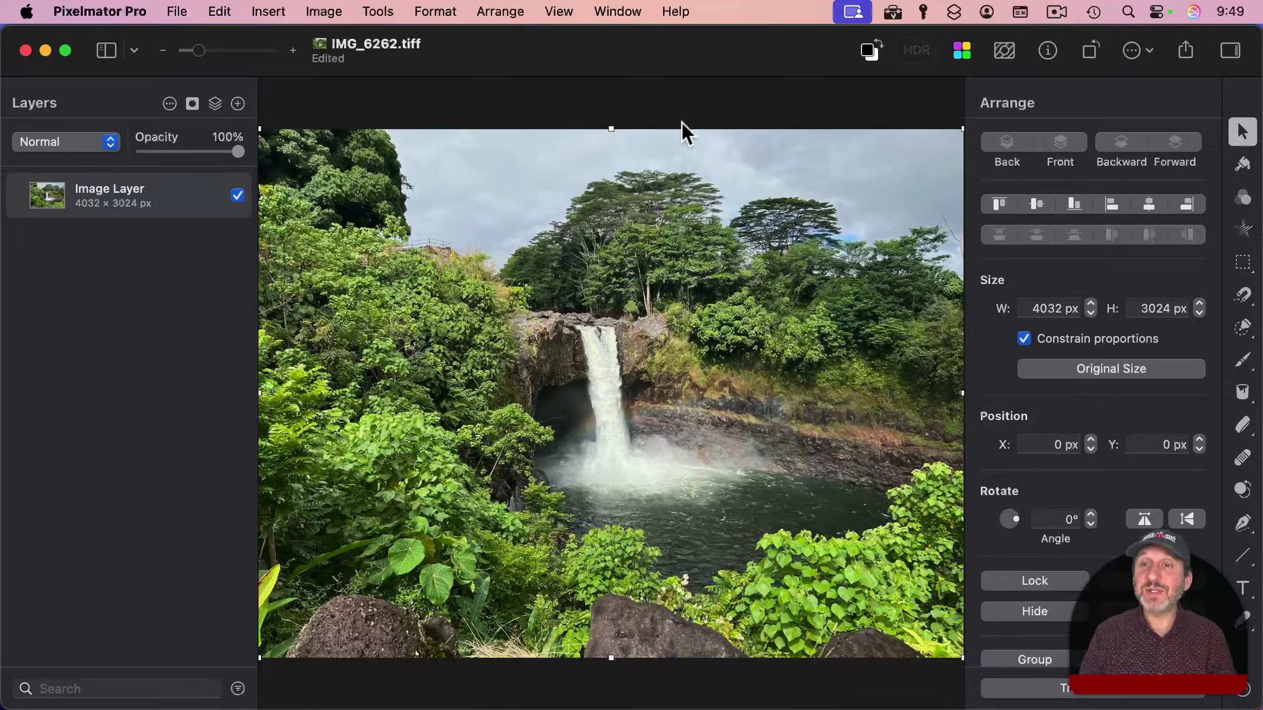
# Enable the Basic colour adjustments and test the Exposure and Brightness sliders.
pyautogui.click(1242, 199)
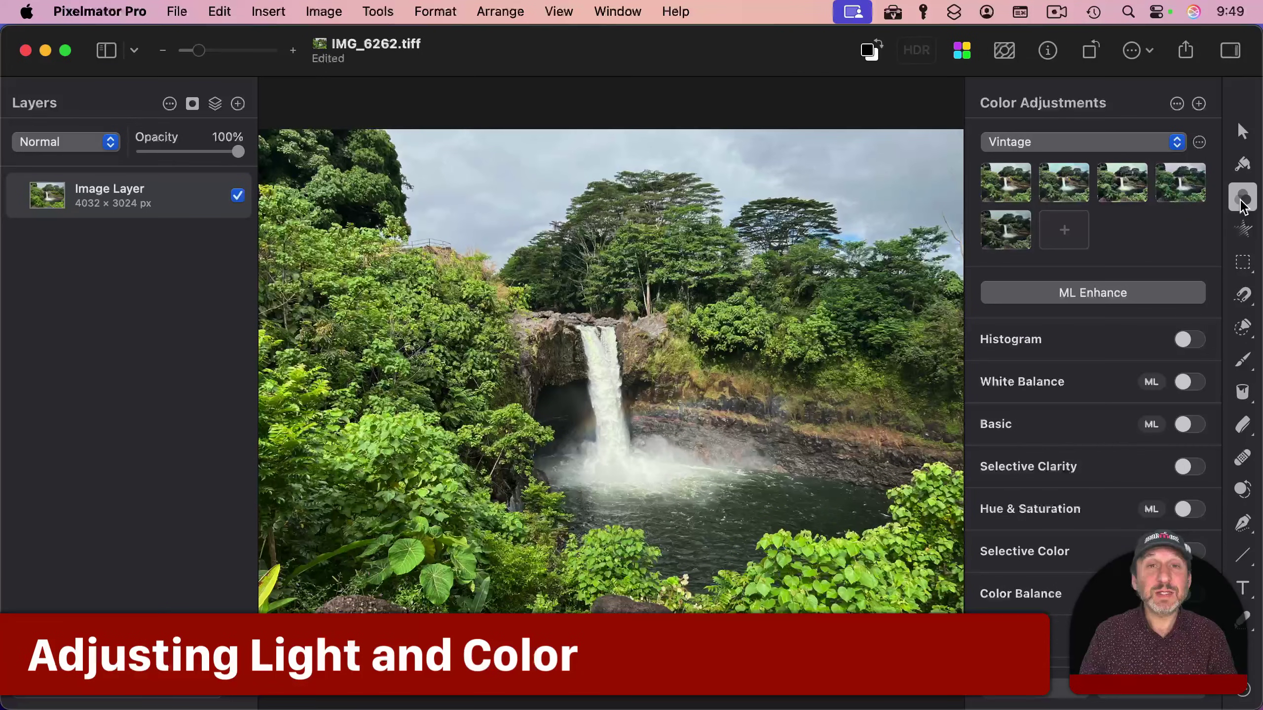
pyautogui.scroll(-4, 1152, 462)
pyautogui.scroll(-3, 1152, 466)
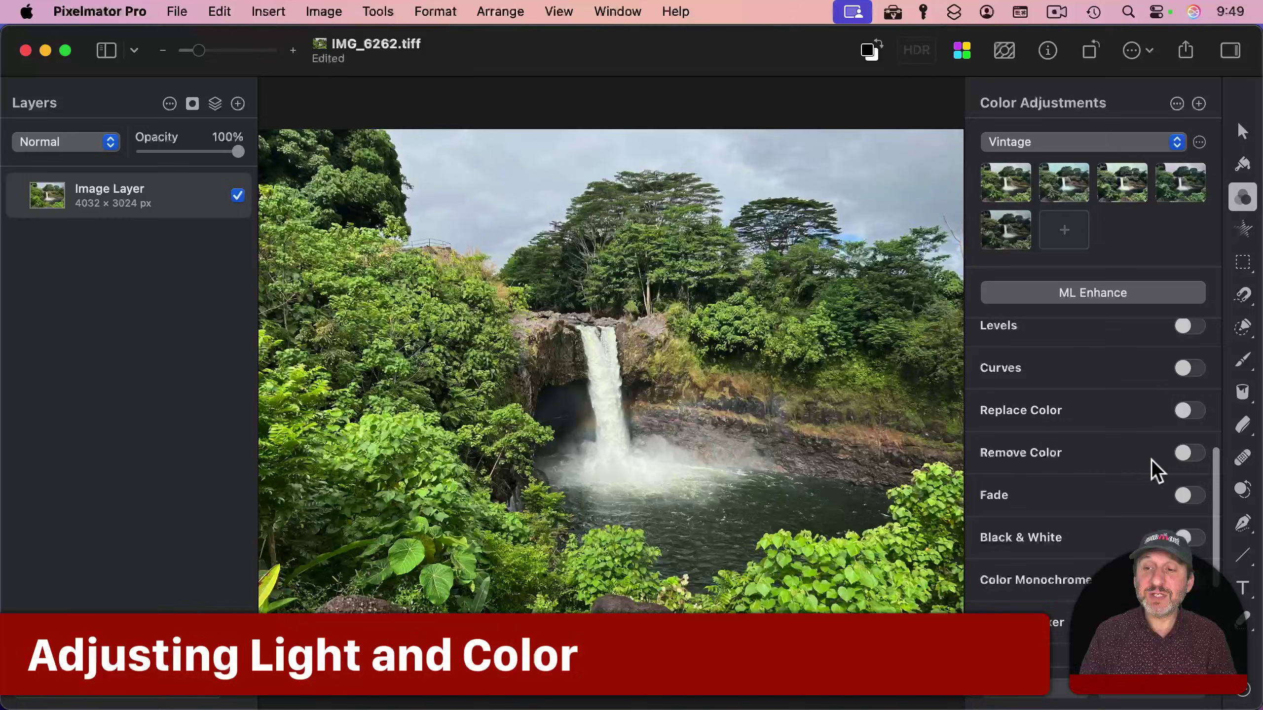
pyautogui.scroll(7, 1151, 459)
pyautogui.click(1186, 425)
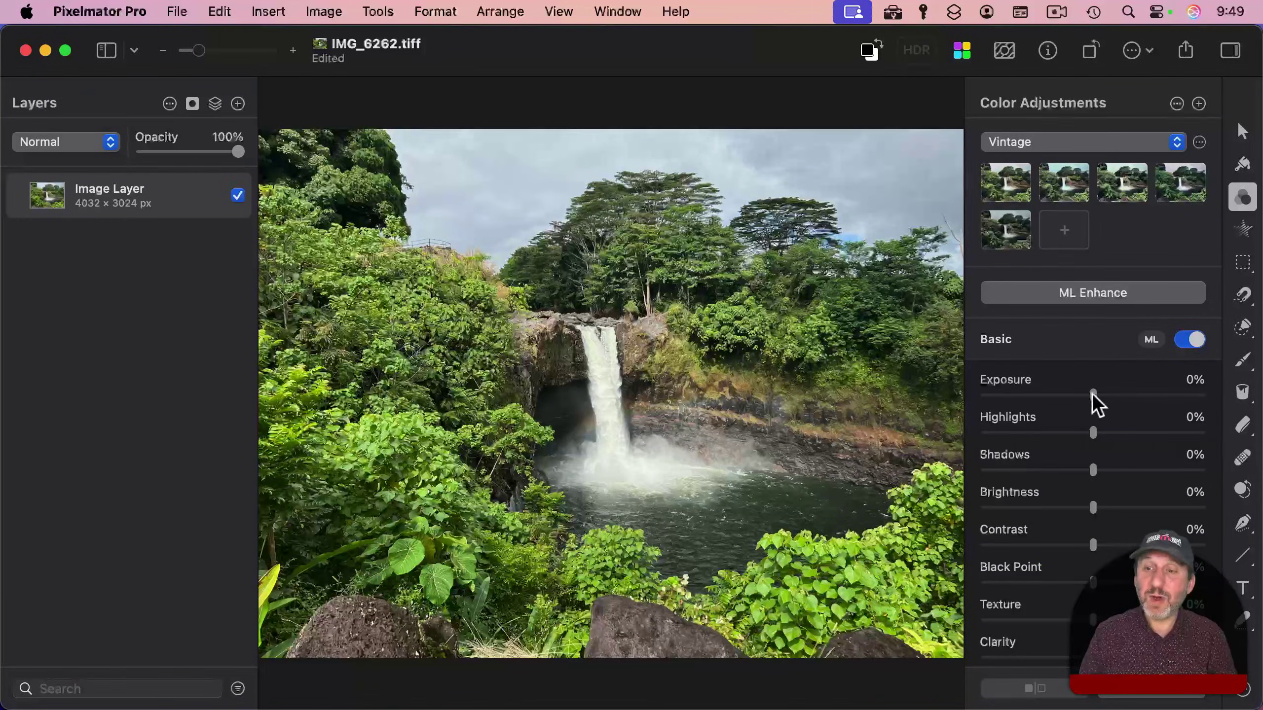
pyautogui.moveTo(1093, 395)
pyautogui.mouseDown()
pyautogui.moveTo(1123, 394)
pyautogui.moveTo(1095, 407)
pyautogui.mouseUp()
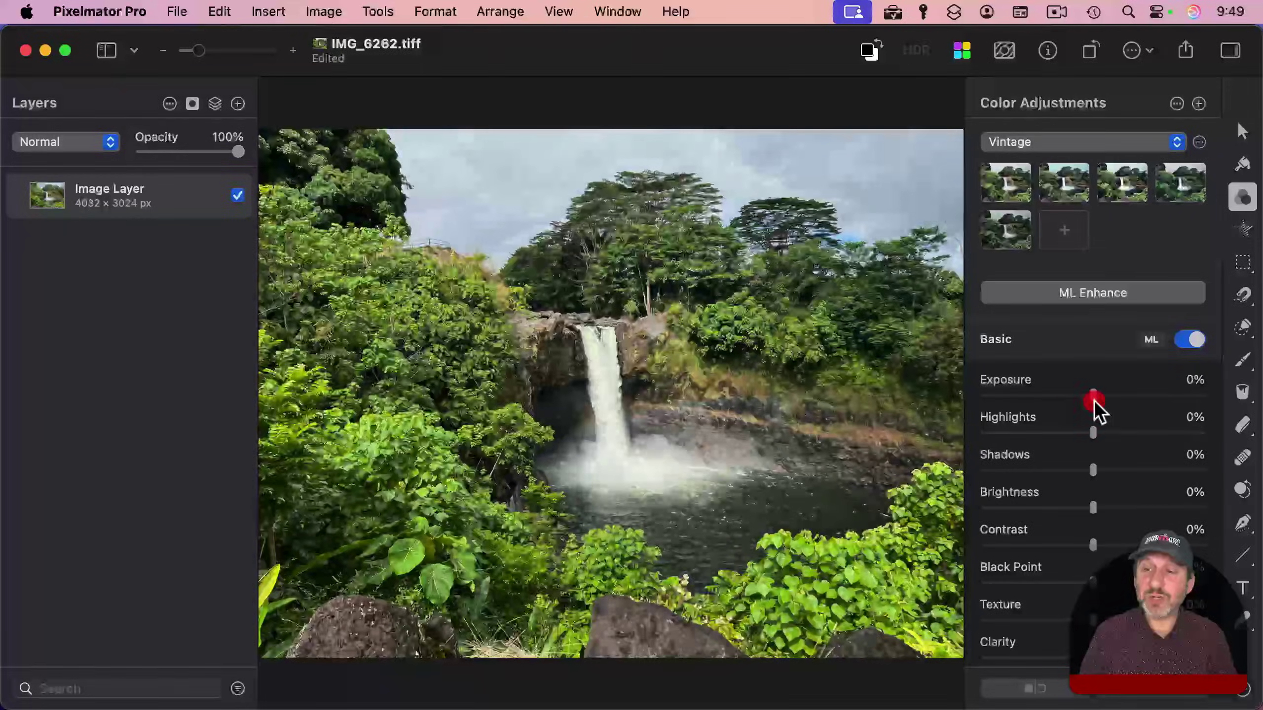
pyautogui.moveTo(1094, 509)
pyautogui.mouseDown()
pyautogui.moveTo(1154, 512)
pyautogui.moveTo(1079, 512)
pyautogui.moveTo(1100, 523)
pyautogui.mouseUp()
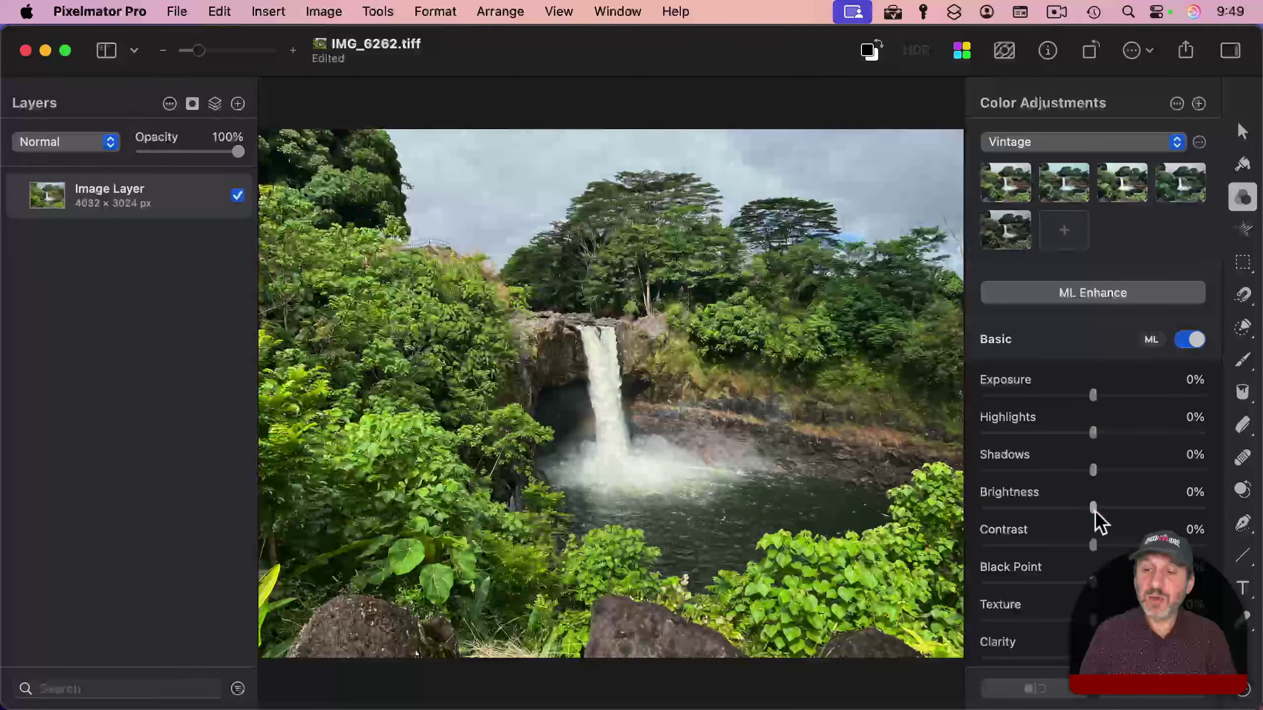
# Try the ML auto lightness adjustment, then undo it so all Basic values stay 0%.
pyautogui.scroll(-3, 1097, 522)
pyautogui.scroll(4, 1096, 542)
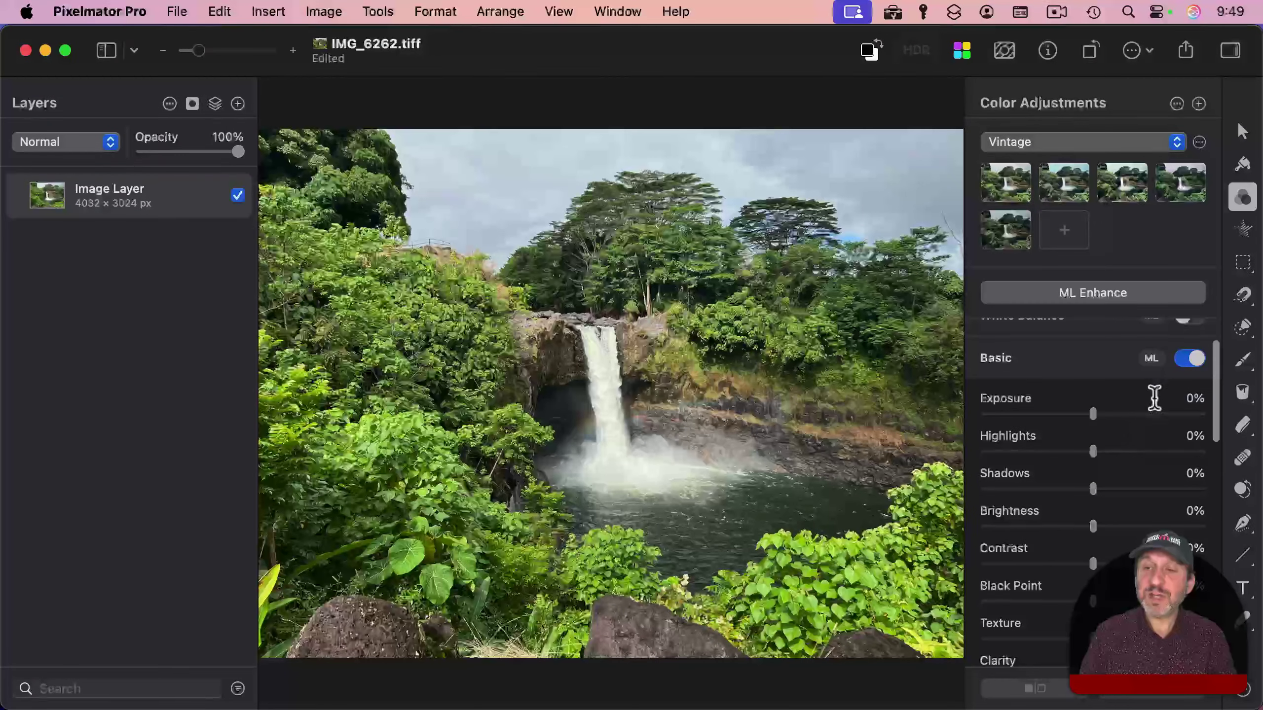
pyautogui.click(1152, 357)
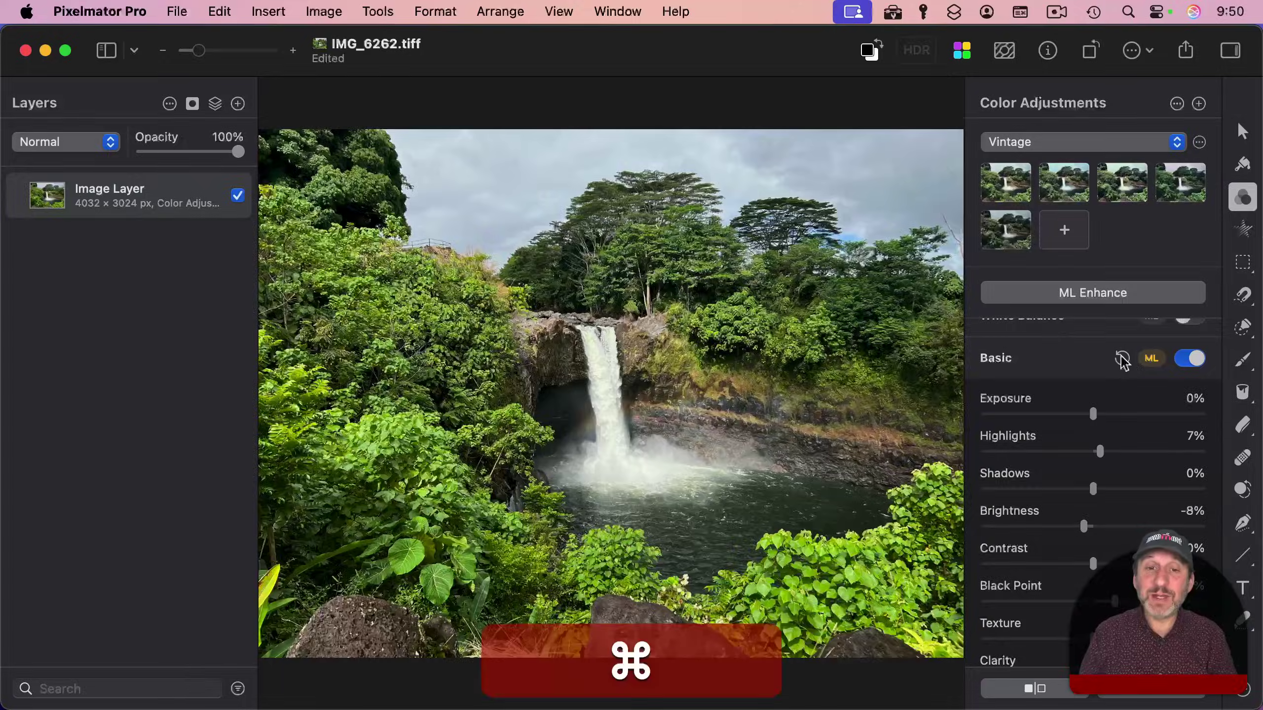
pyautogui.press('super+z')
pyautogui.scroll(-10, 1120, 355)
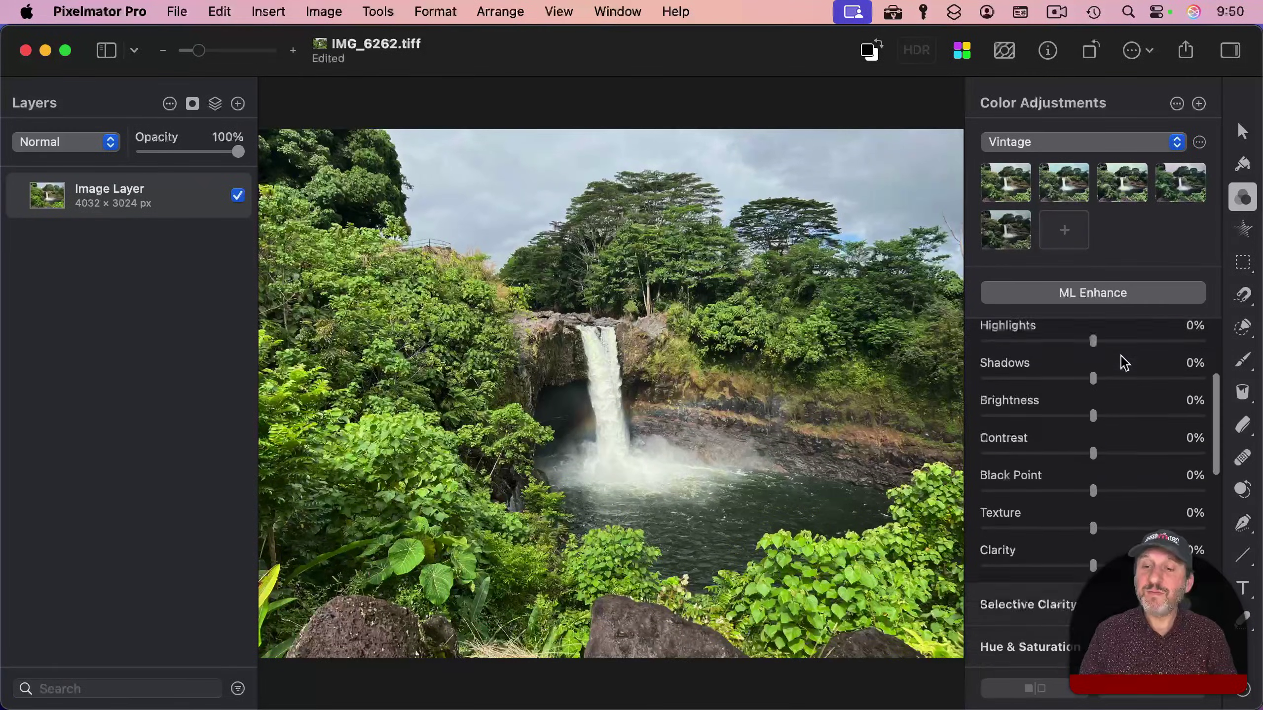
pyautogui.scroll(-2, 1121, 356)
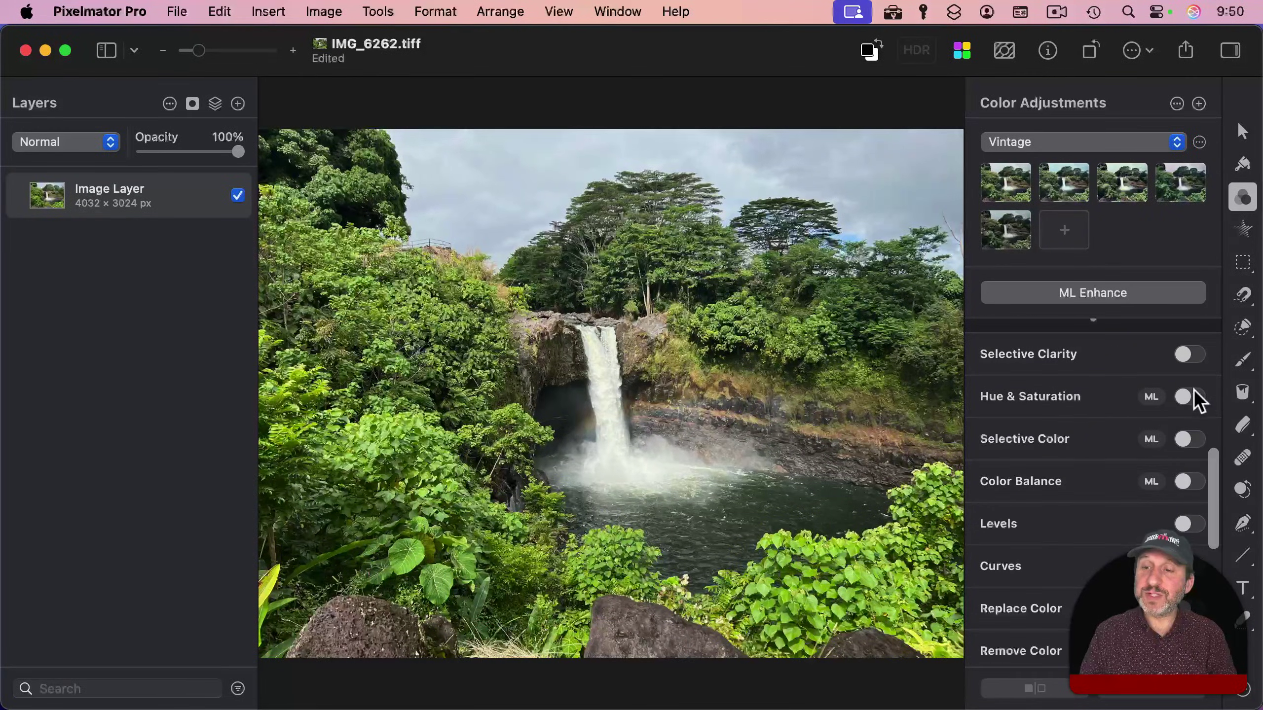
pyautogui.click(1191, 396)
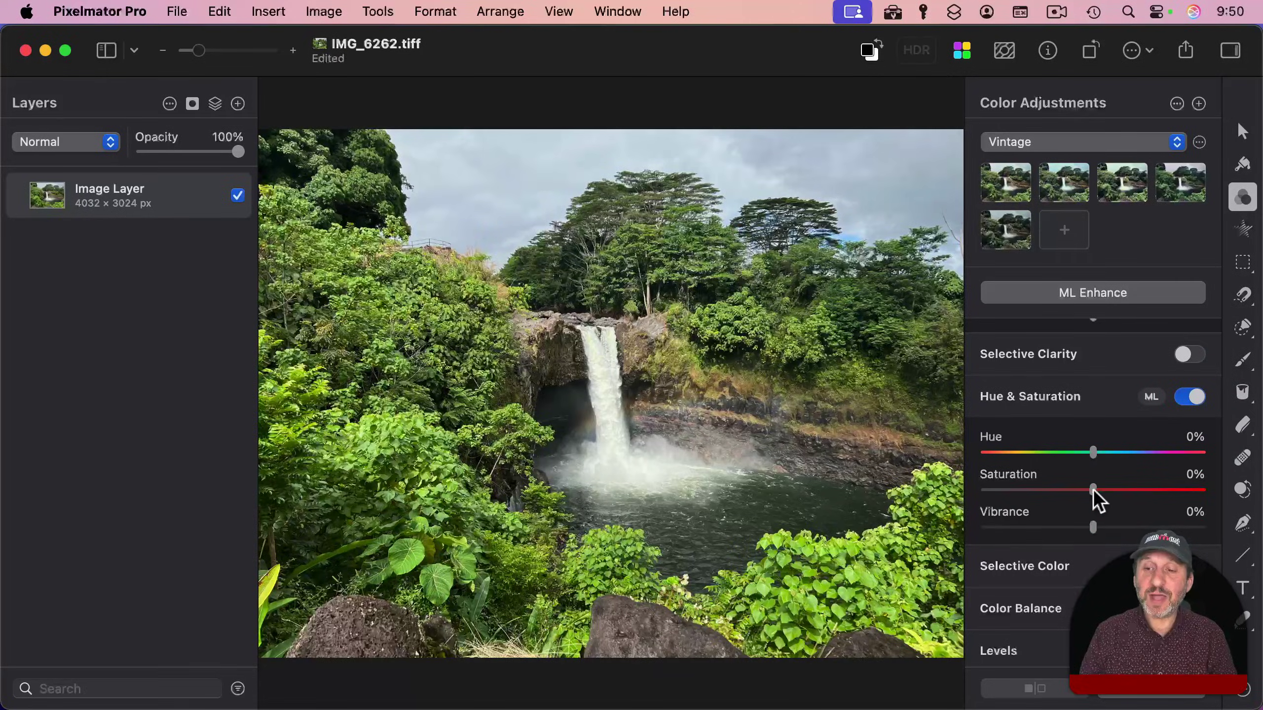
pyautogui.moveTo(1100, 492); pyautogui.dragTo(1060, 490)
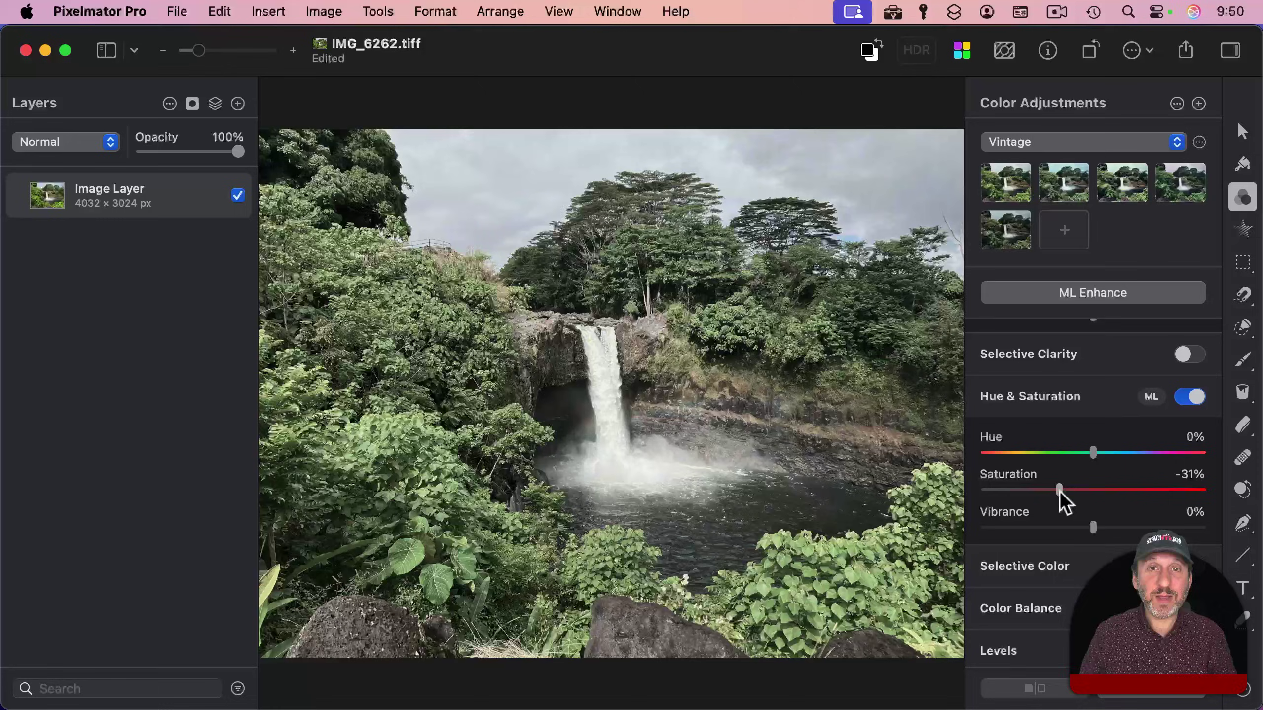
pyautogui.doubleClick(1060, 493)
pyautogui.click(1038, 140)
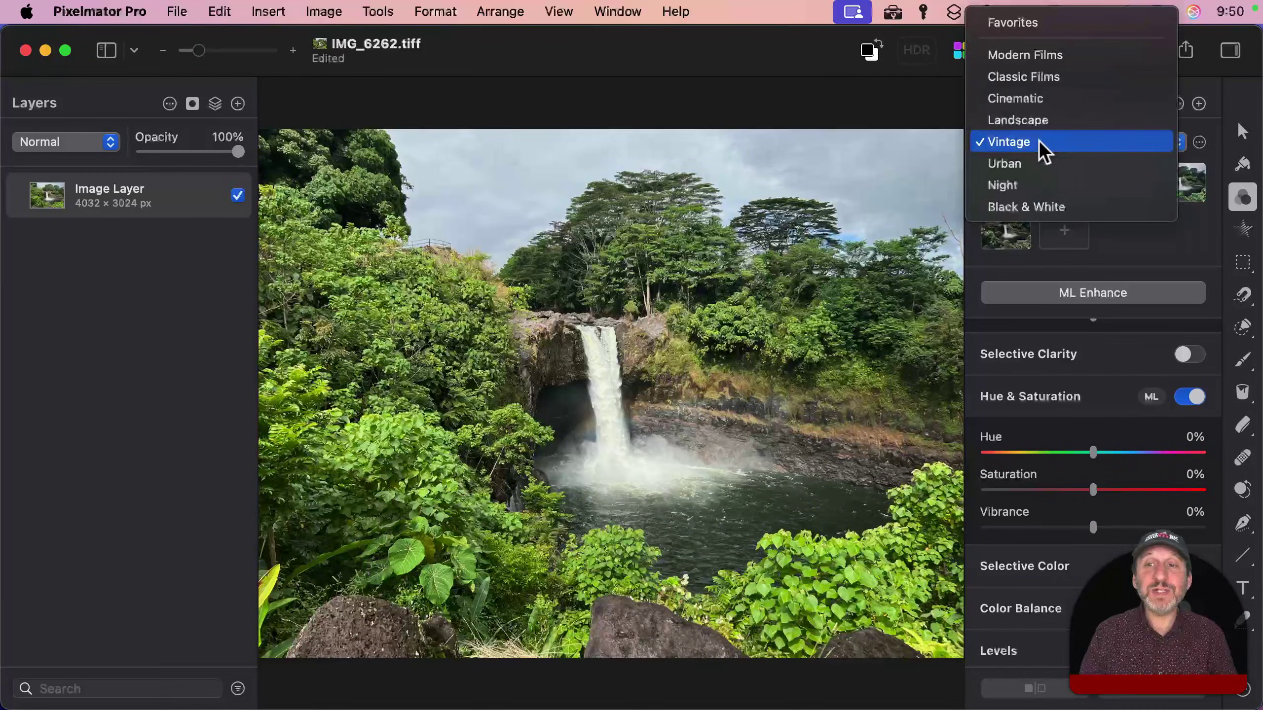
pyautogui.click(1012, 141)
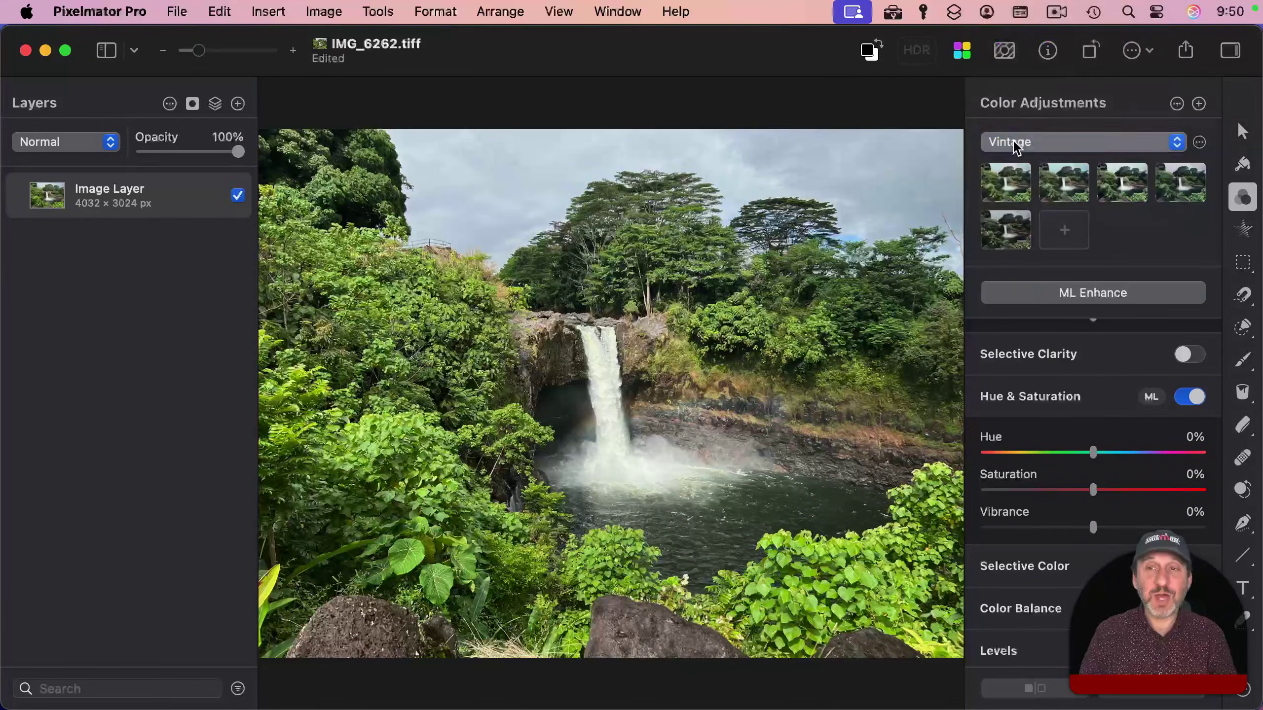
pyautogui.click(1066, 176)
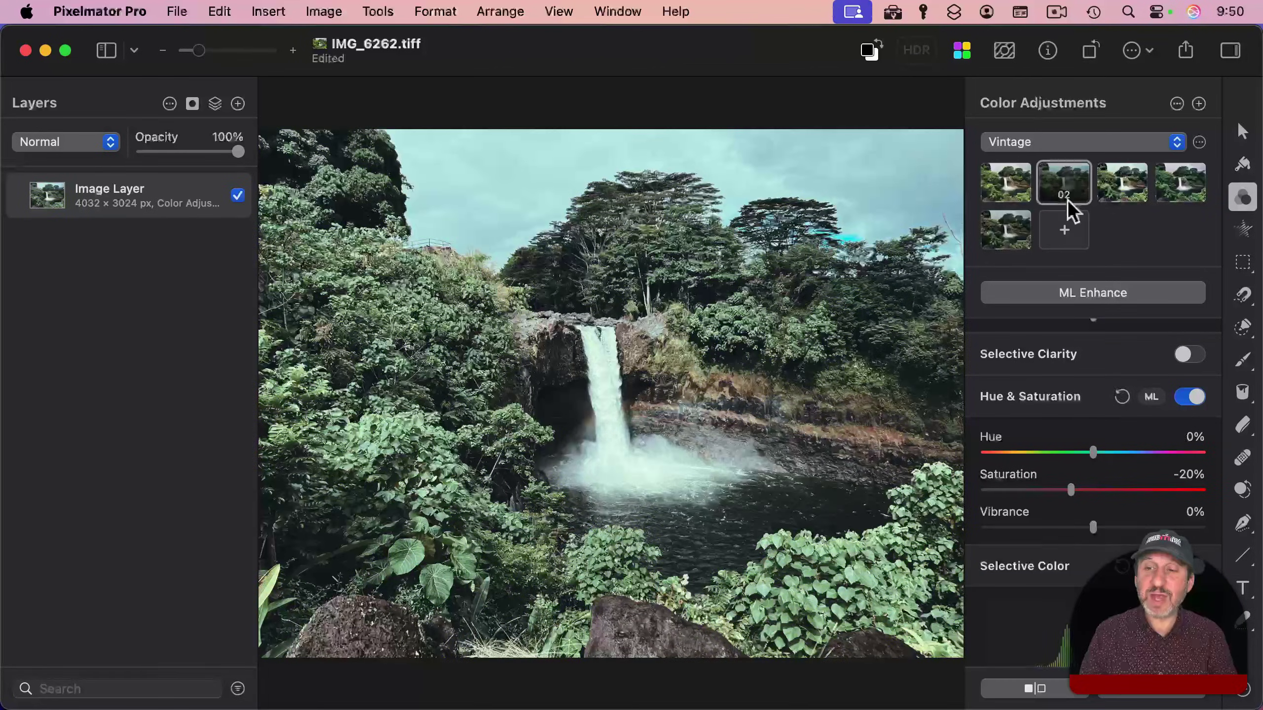
pyautogui.scroll(5, 1072, 418)
pyautogui.scroll(3, 1072, 420)
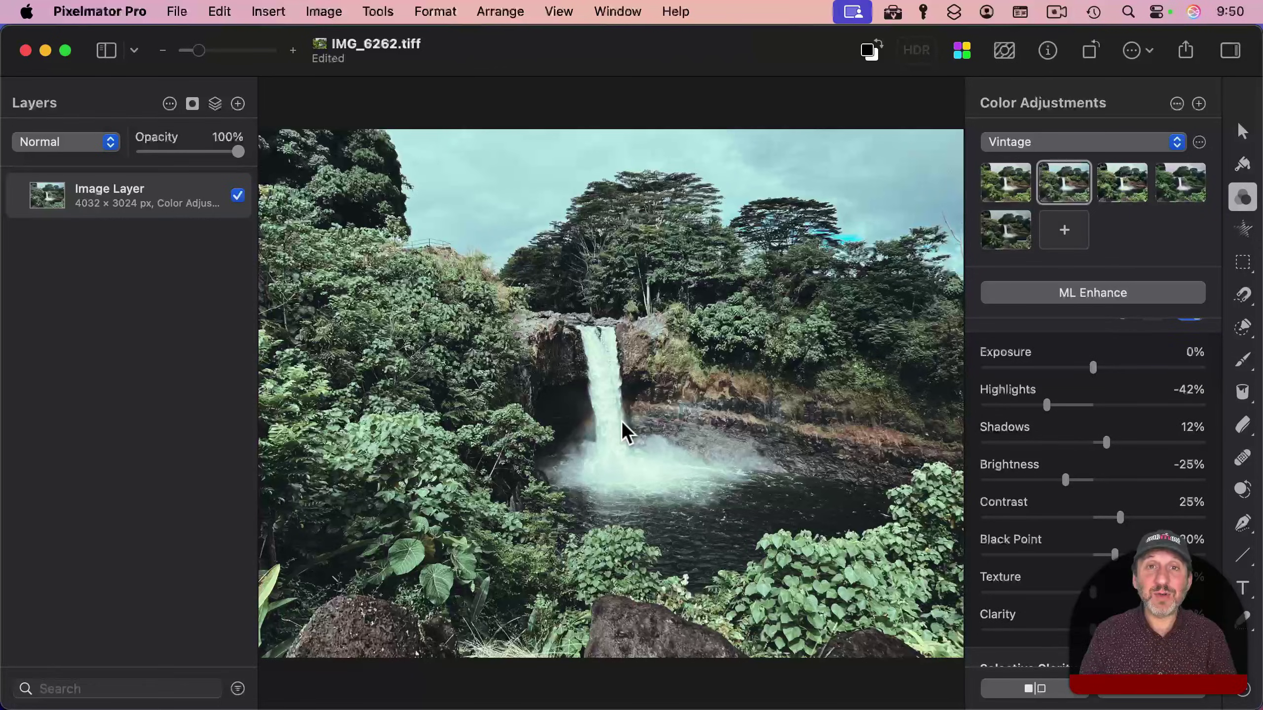
pyautogui.press('super+z')
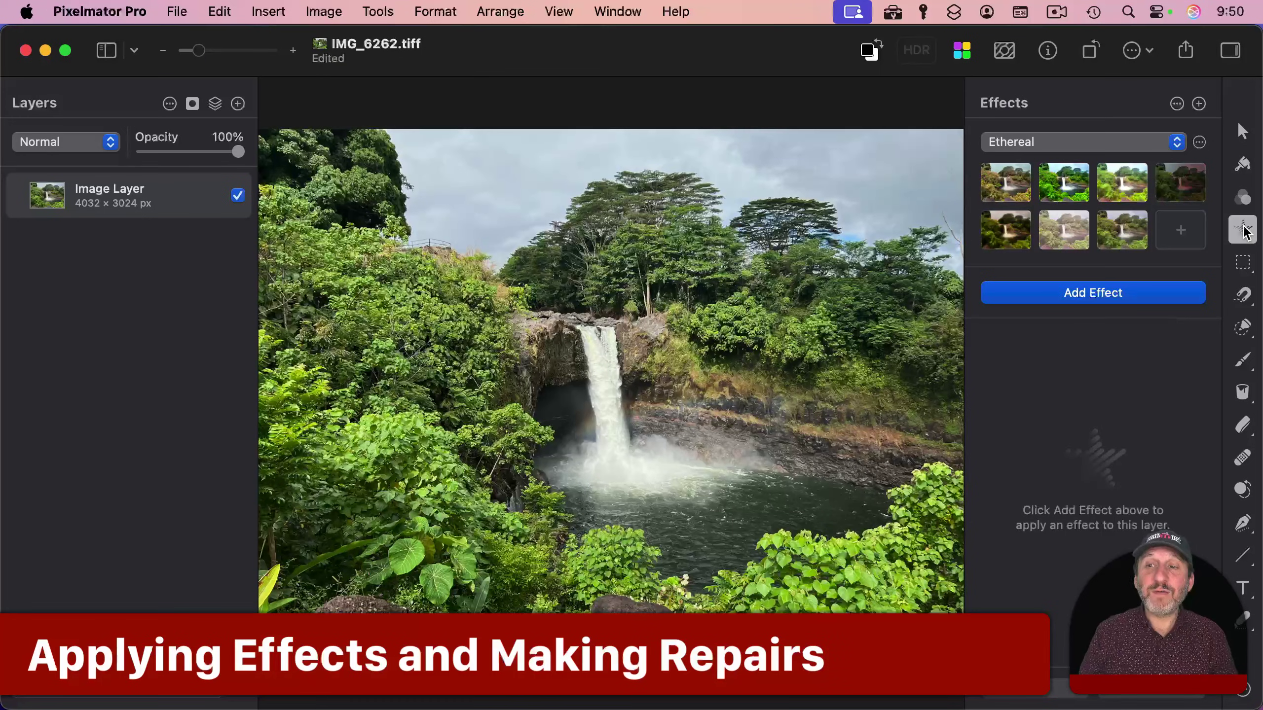
pyautogui.click(1037, 143)
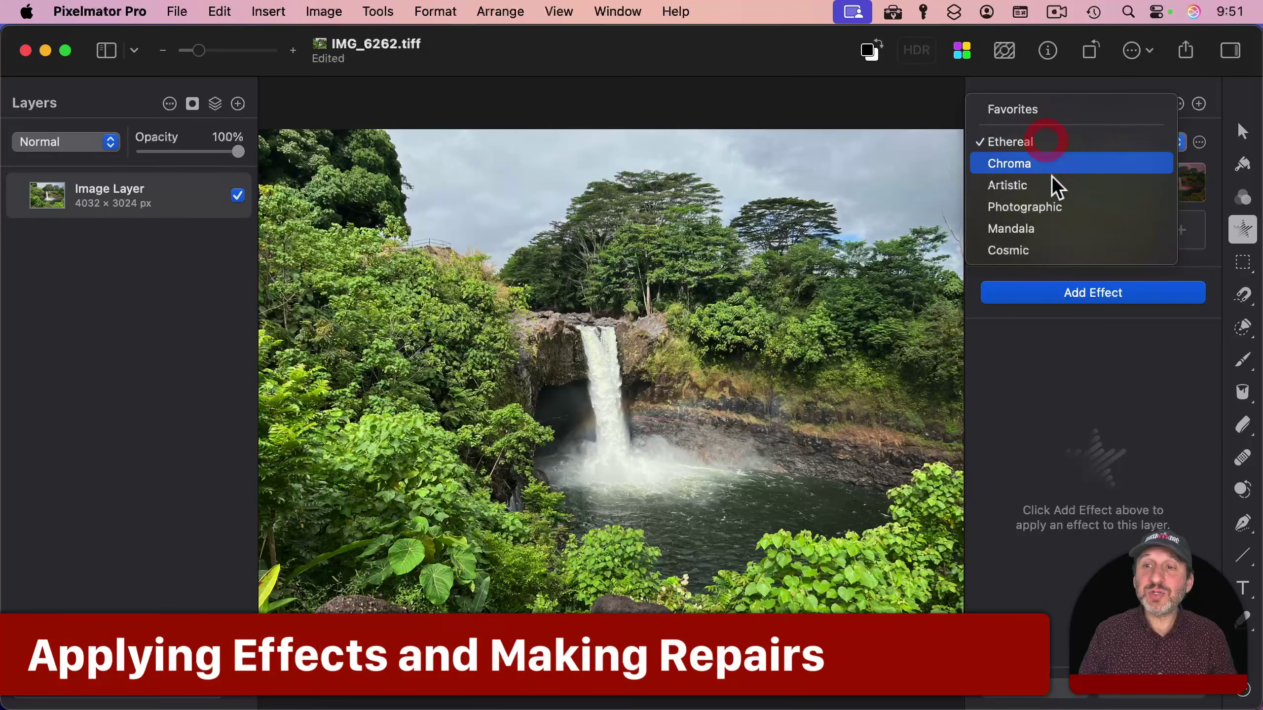
pyautogui.click(1065, 84)
pyautogui.click(1053, 296)
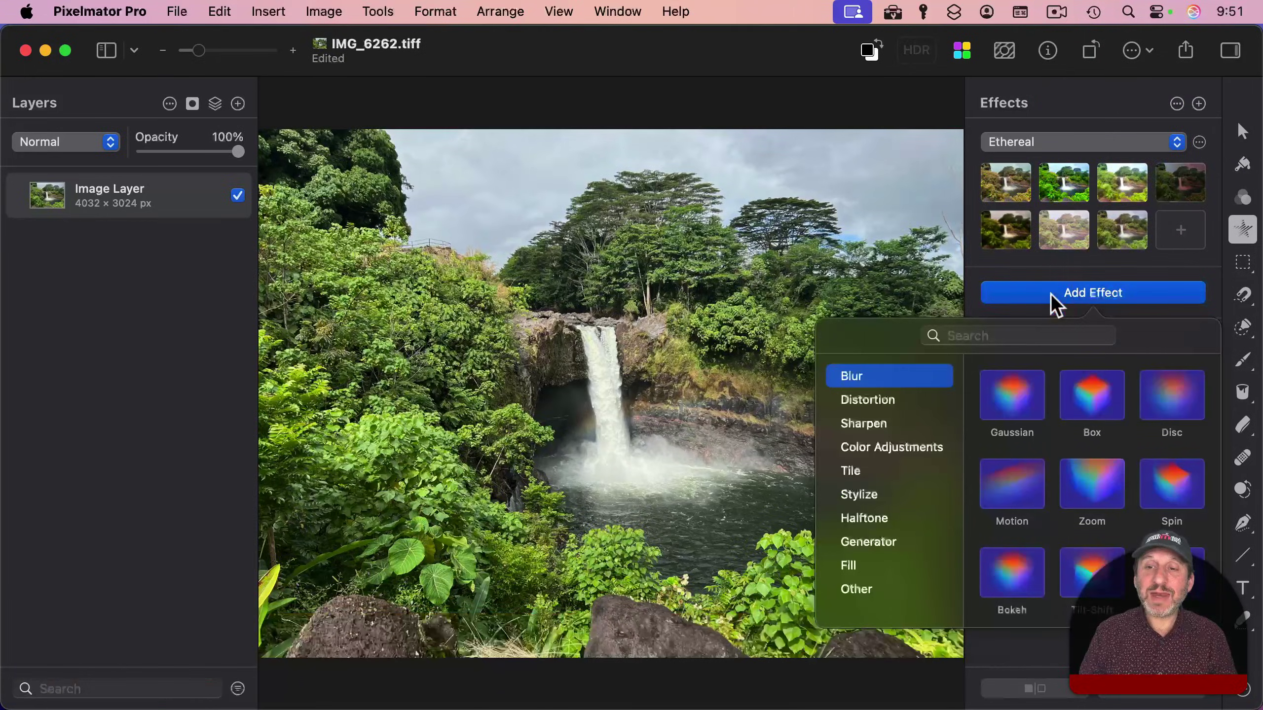
pyautogui.click(880, 496)
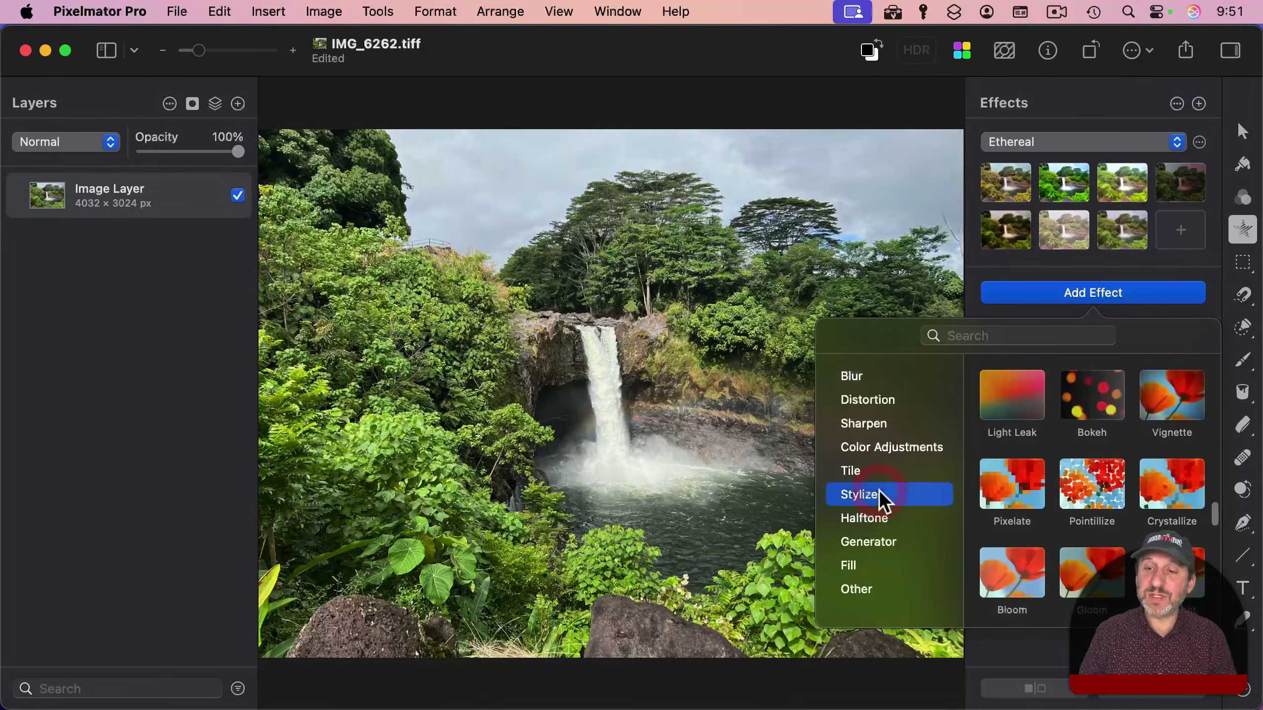
pyautogui.click(1093, 480)
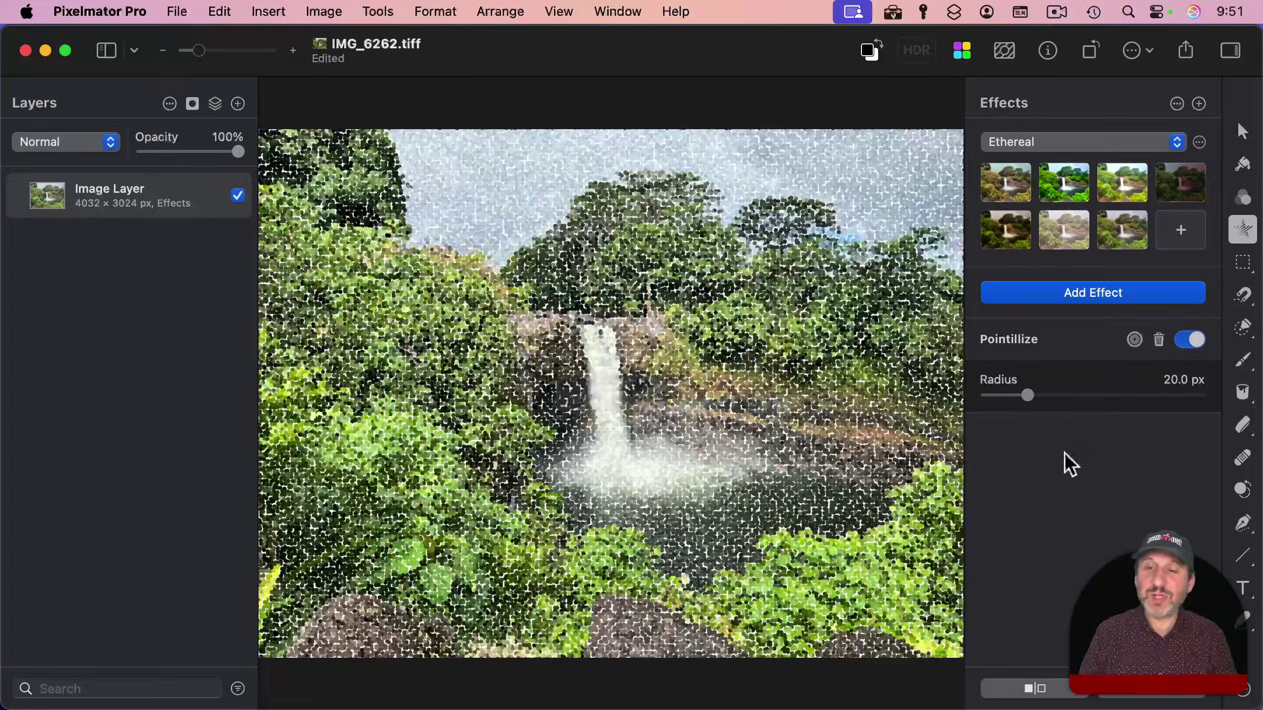
pyautogui.moveTo(1026, 395); pyautogui.dragTo(1054, 403)
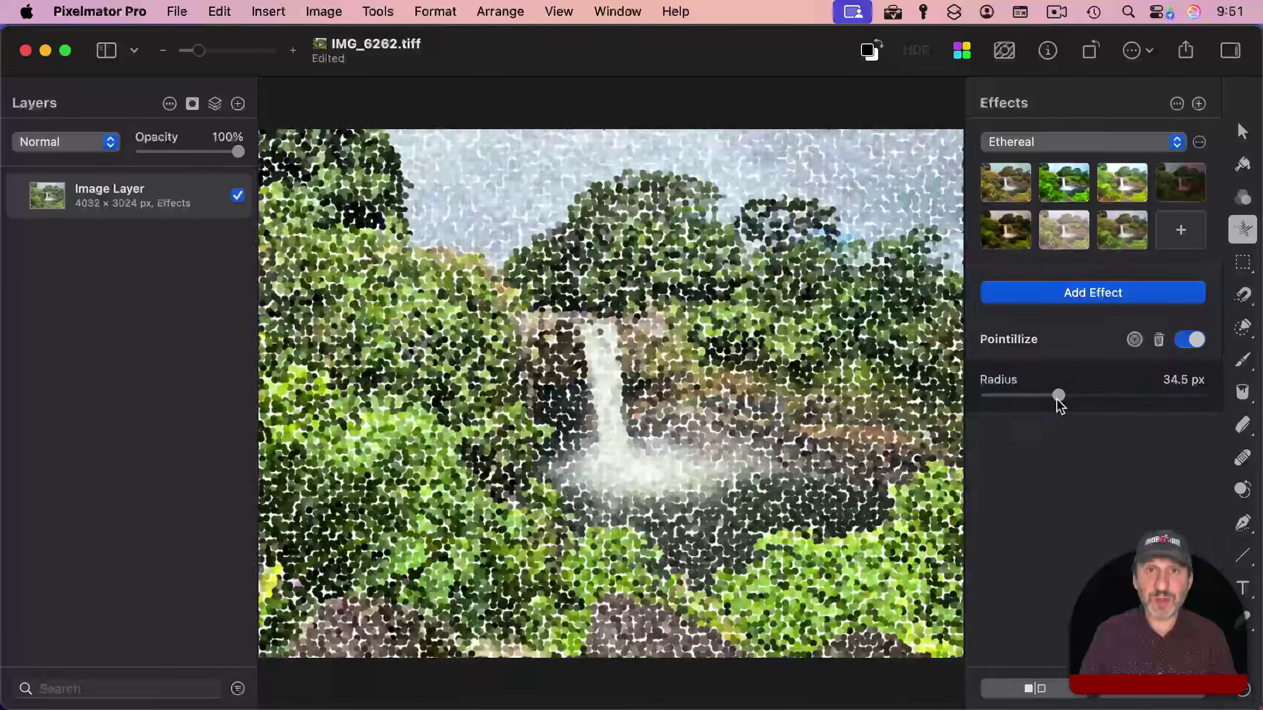
pyautogui.click(1158, 339)
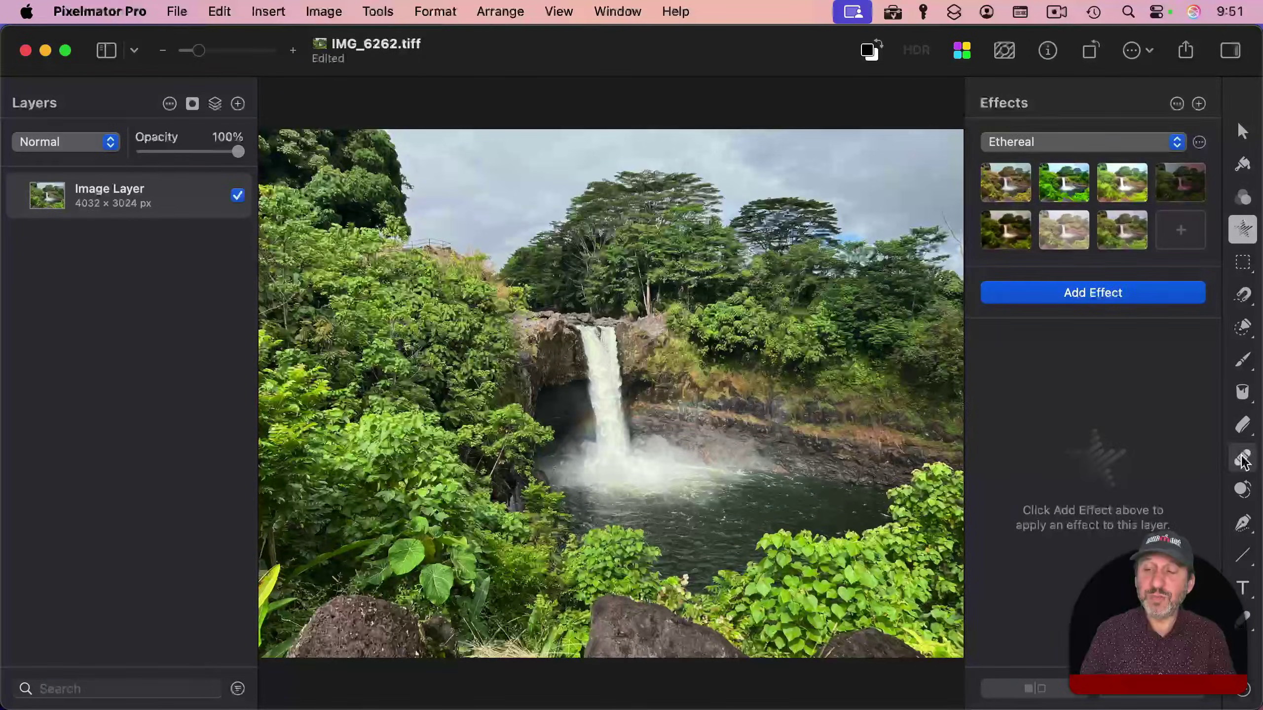
# Paint out the railing in the top-left foliage with the Repair tool.
pyautogui.click(1243, 458)
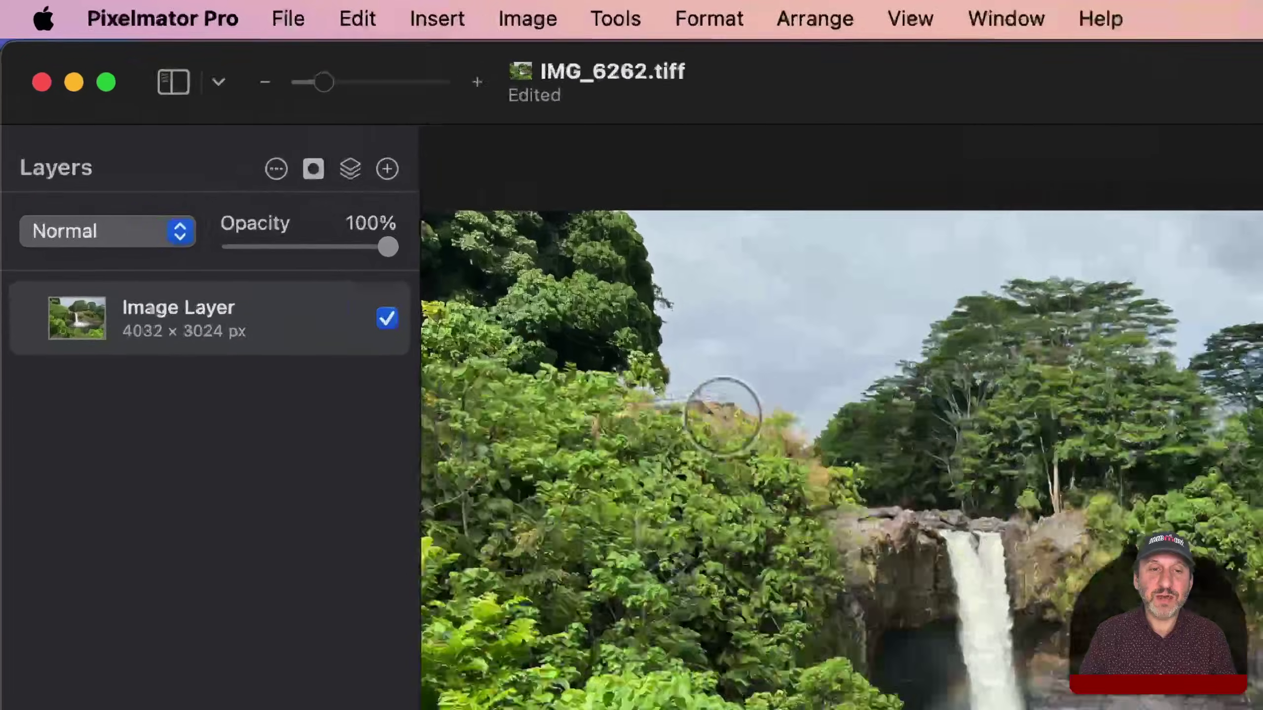
pyautogui.moveTo(443, 247); pyautogui.dragTo(396, 249)
pyautogui.moveTo(716, 446); pyautogui.dragTo(699, 446)
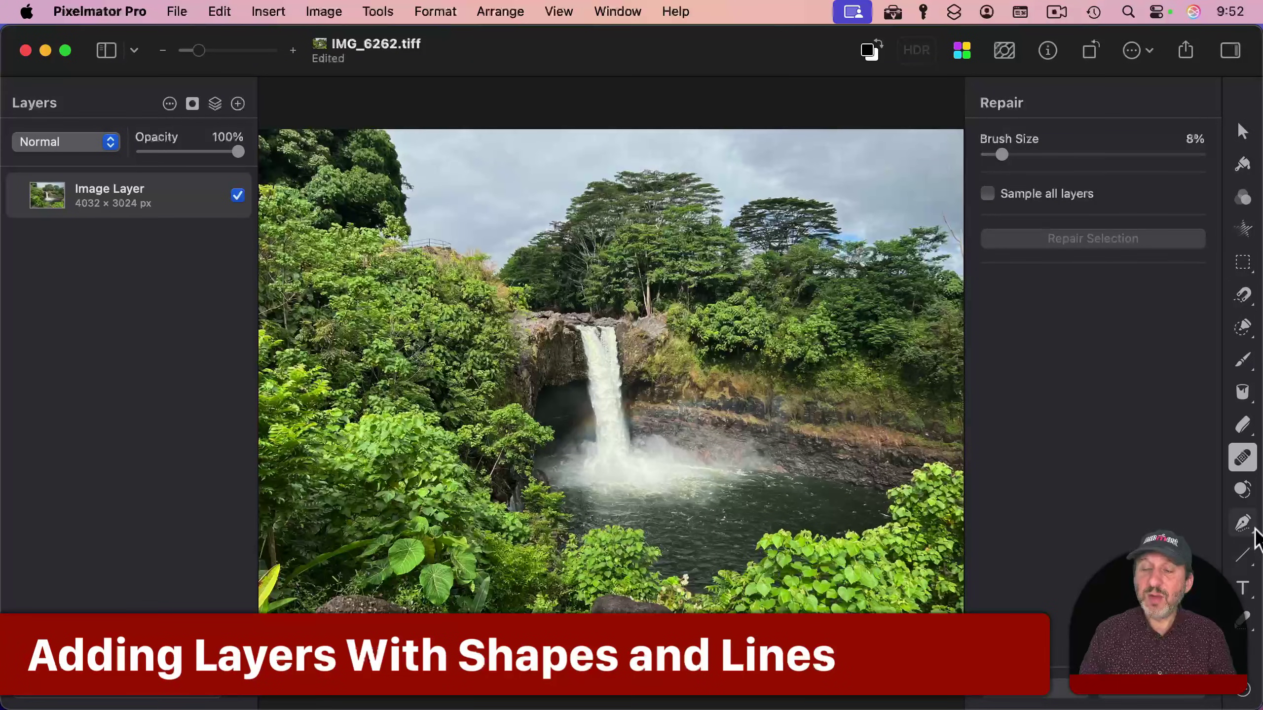
# Draw a diagonal line above the waterfall's right side with the Line shape tool.
pyautogui.click(1244, 564)
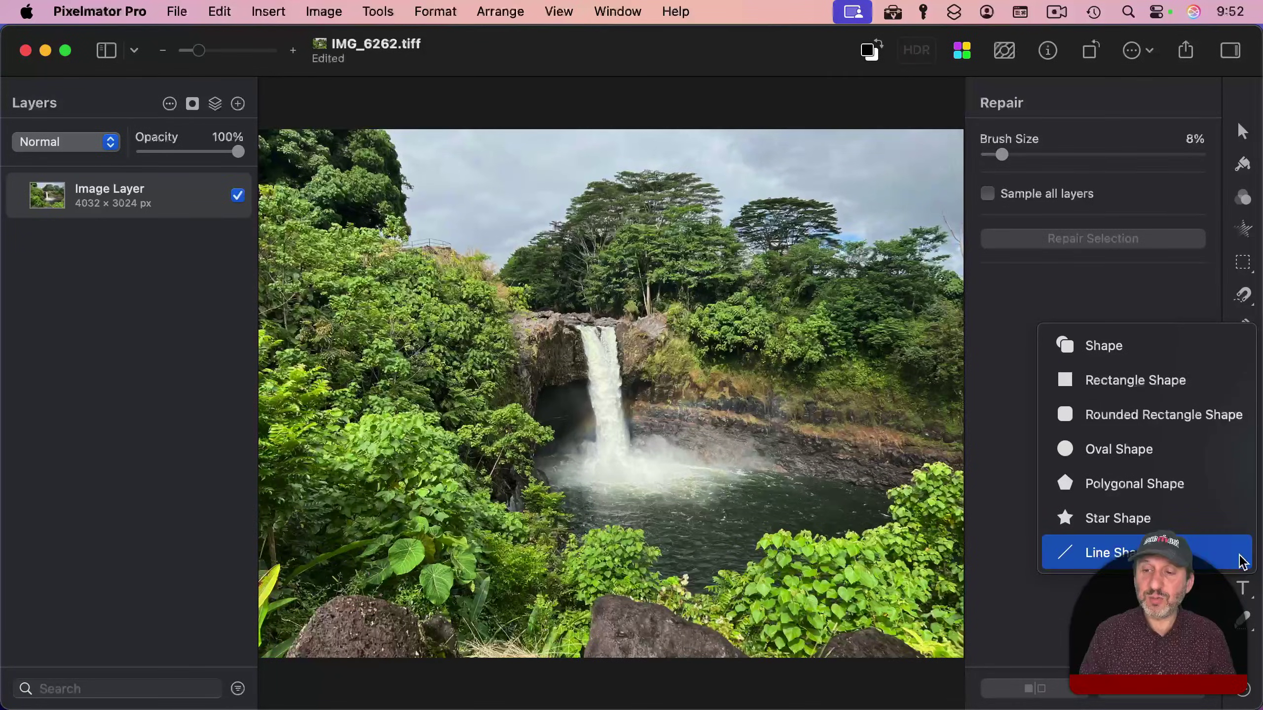
pyautogui.click(1160, 352)
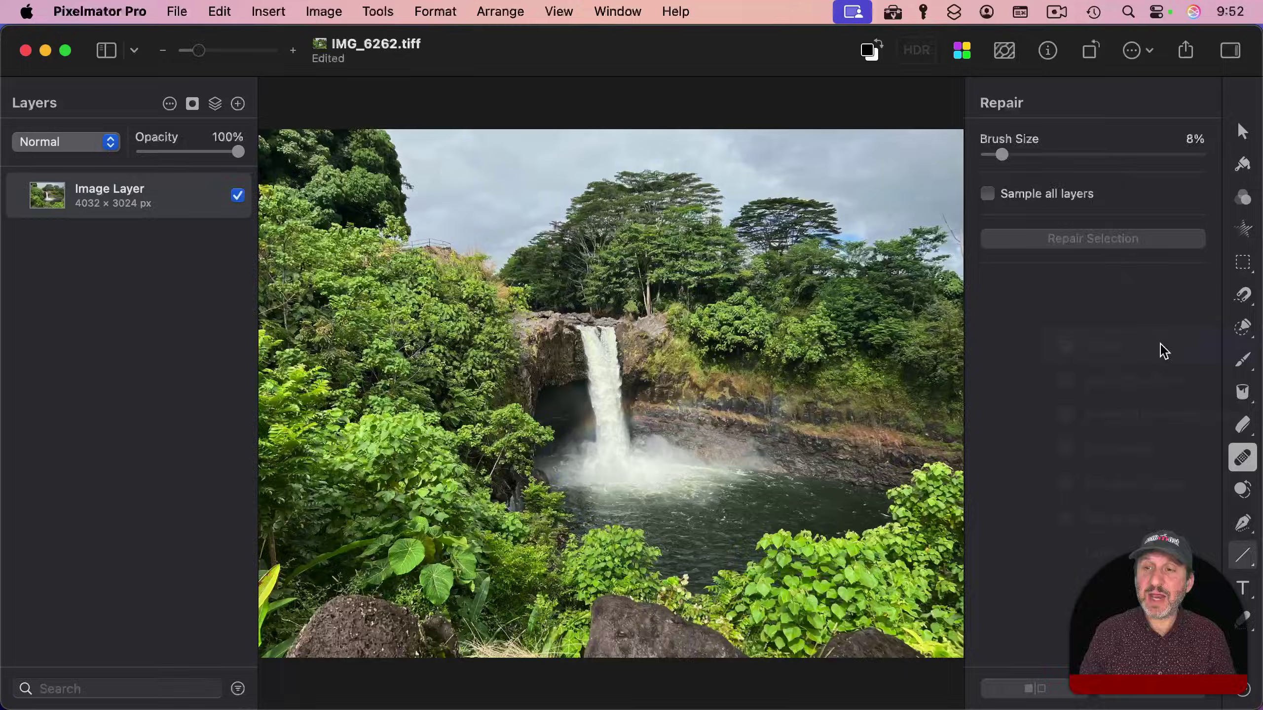
pyautogui.click(1242, 556)
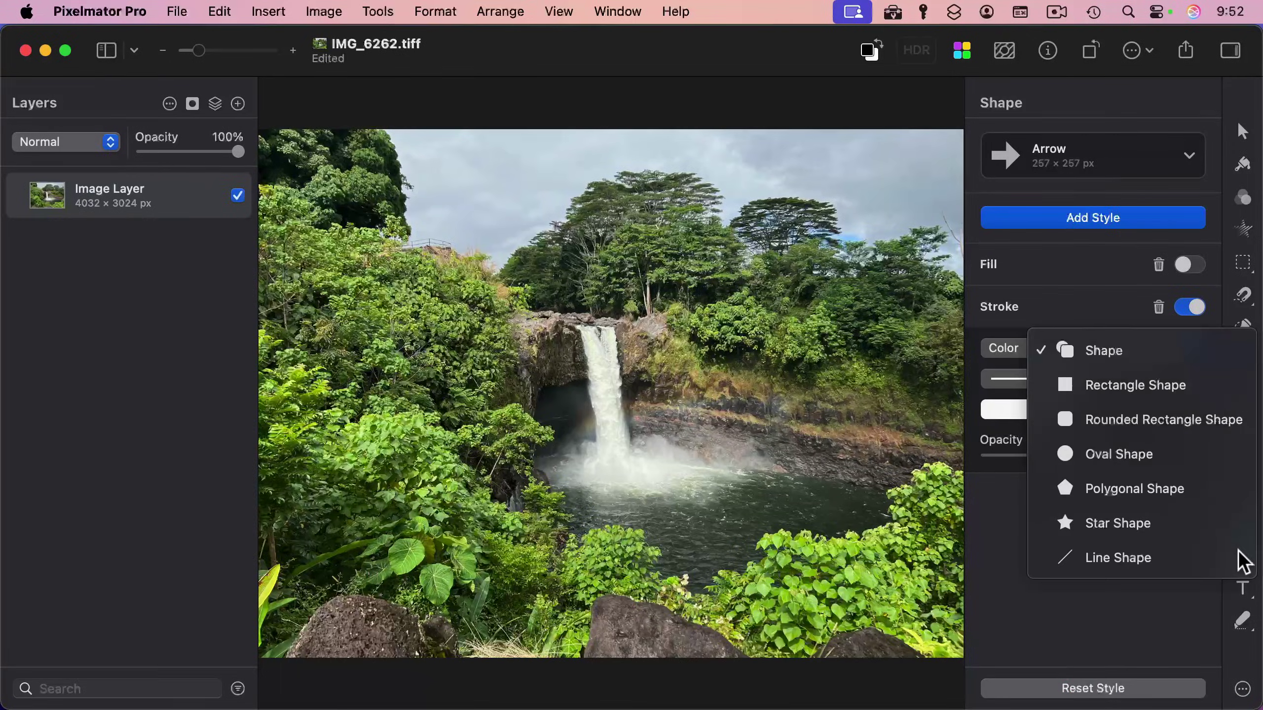
pyautogui.click(1126, 560)
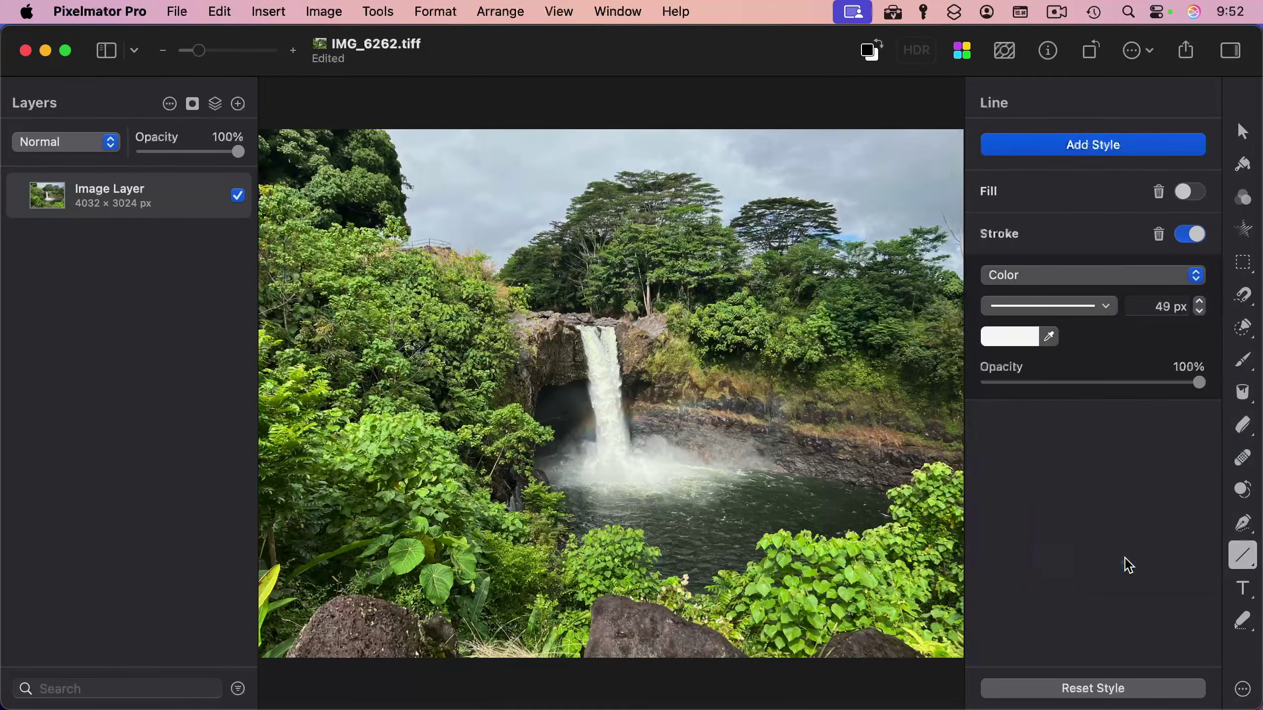
pyautogui.moveTo(644, 231); pyautogui.dragTo(776, 344)
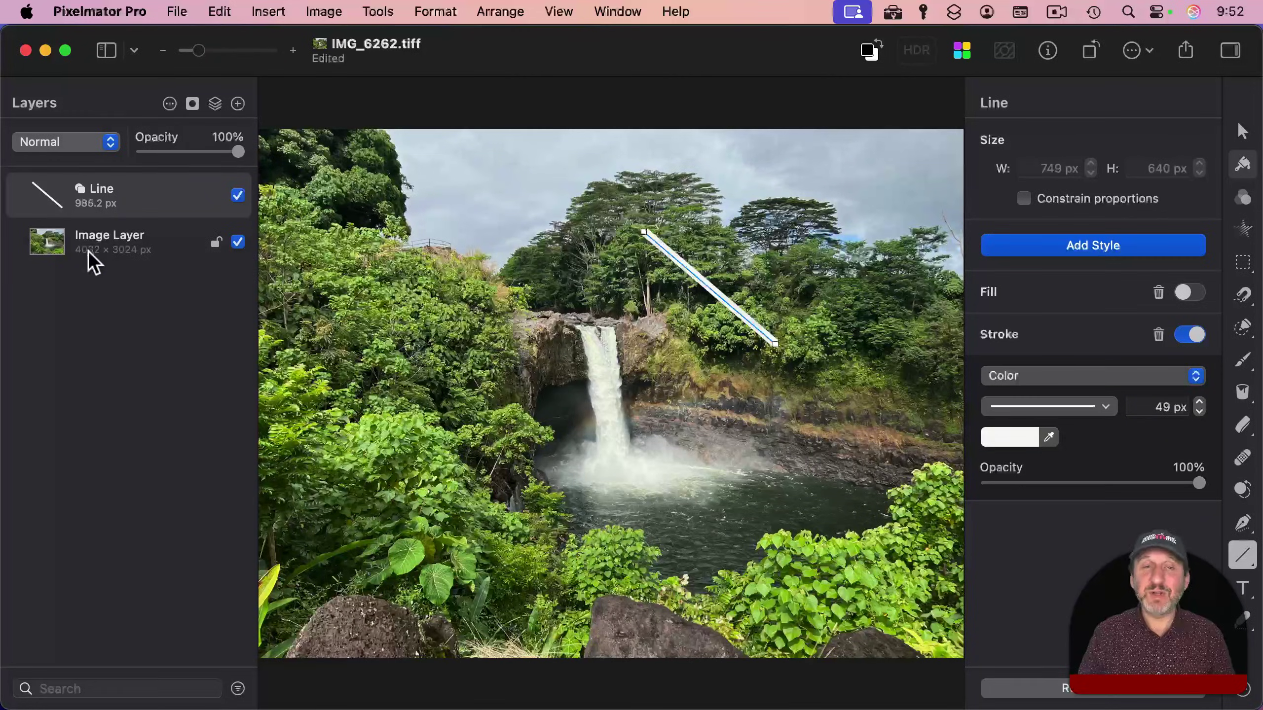
# Give the line a start arrowhead and a red colour.
pyautogui.click(1089, 408)
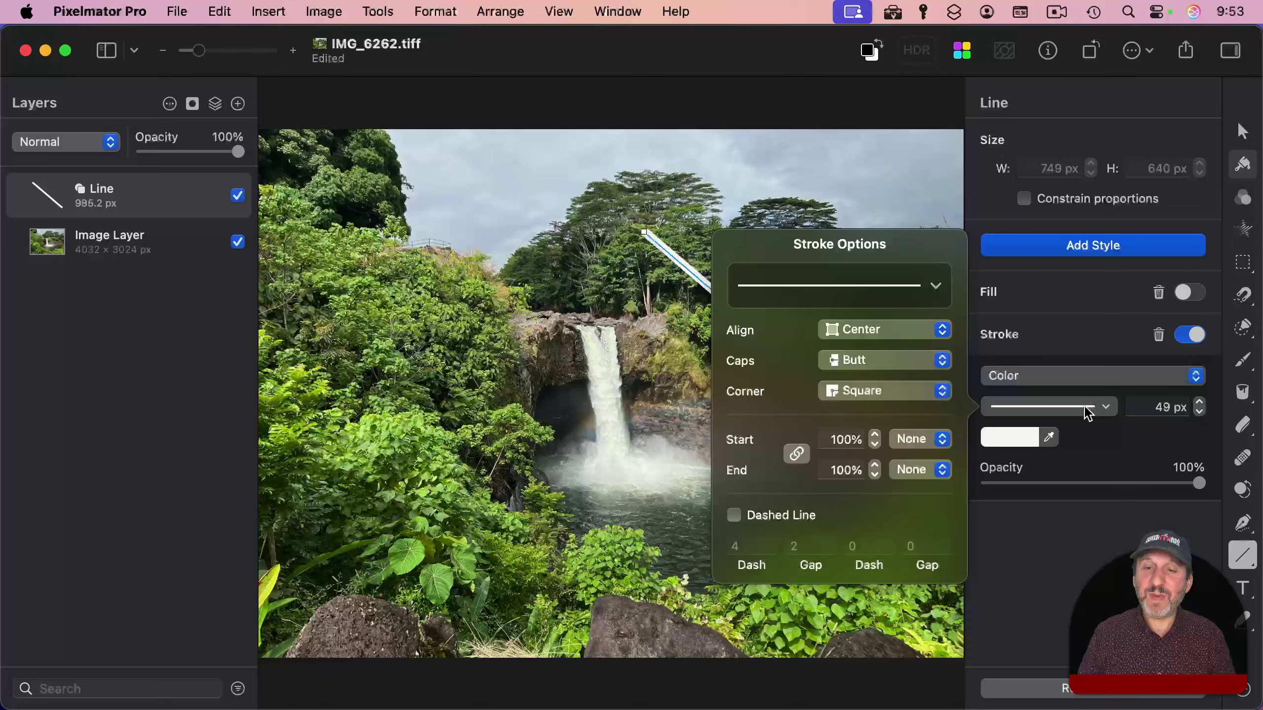
pyautogui.click(912, 440)
pyautogui.click(911, 455)
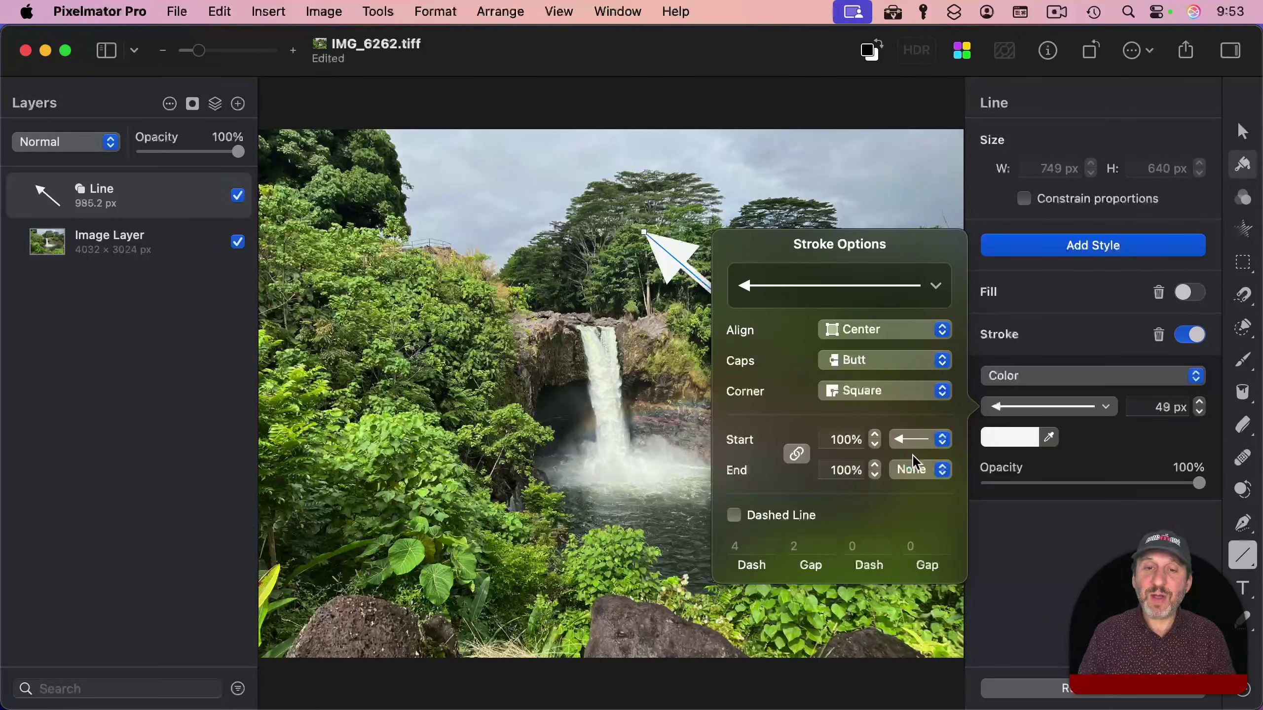
pyautogui.click(1028, 439)
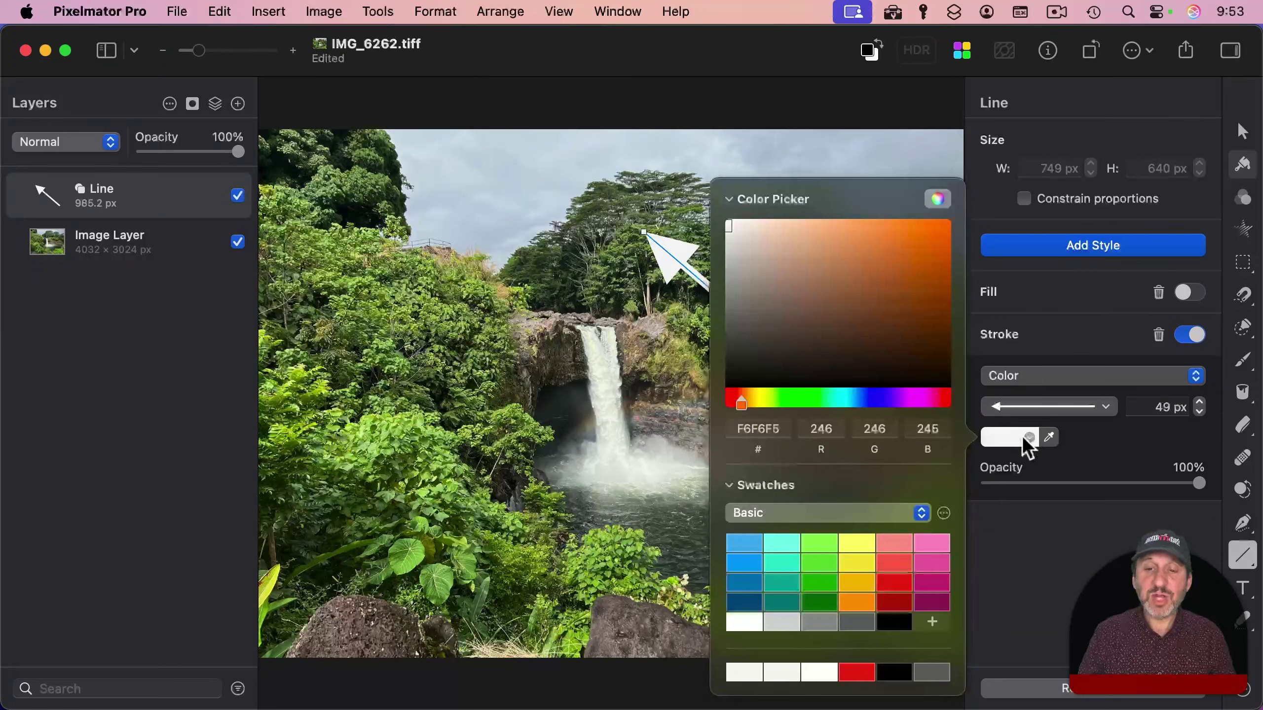
pyautogui.click(894, 588)
pyautogui.click(656, 244)
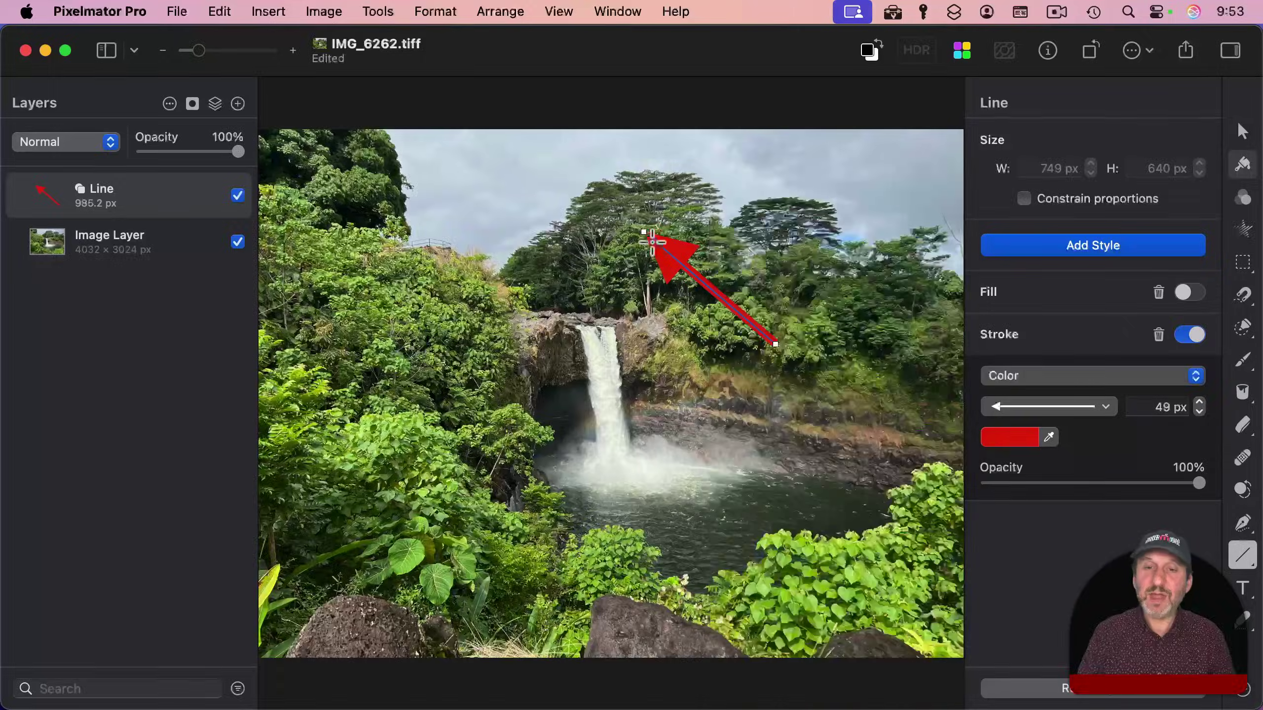
# Move the arrow tip down toward the waterfall and set its opacity to 91%.
pyautogui.moveTo(656, 245)
pyautogui.mouseDown()
pyautogui.moveTo(725, 386)
pyautogui.moveTo(667, 394)
pyautogui.mouseUp()
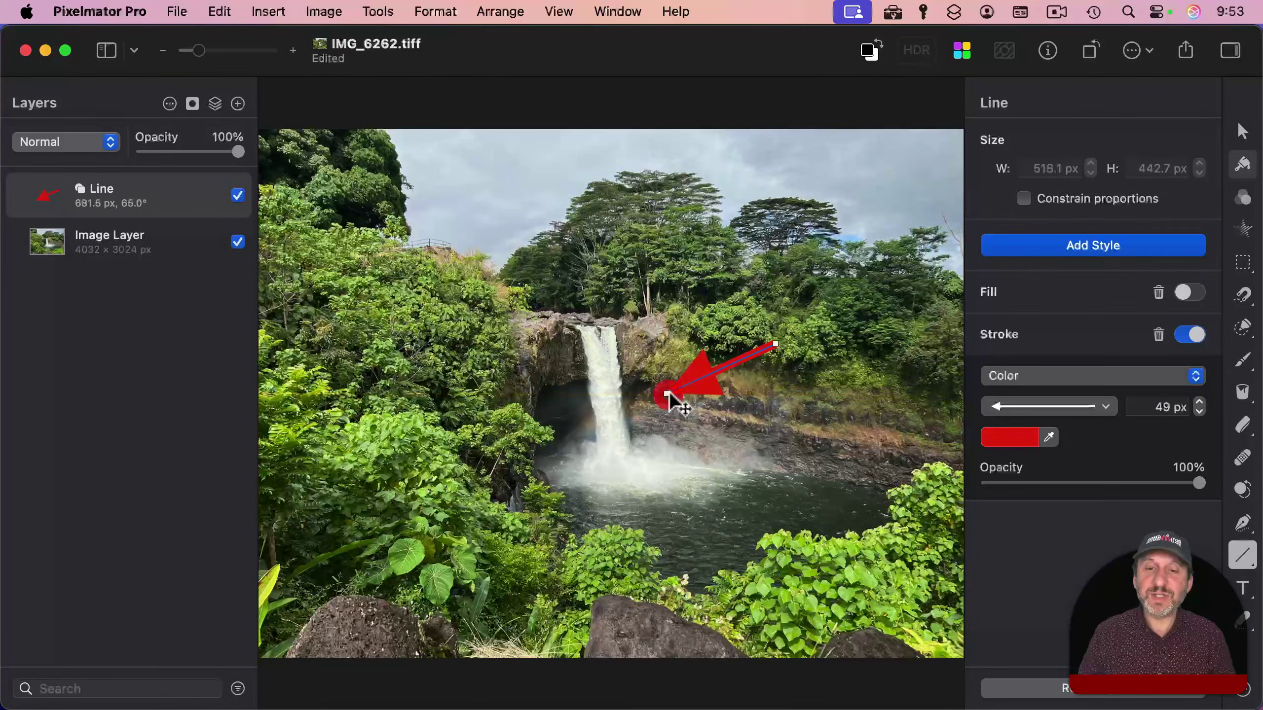
pyautogui.click(1243, 165)
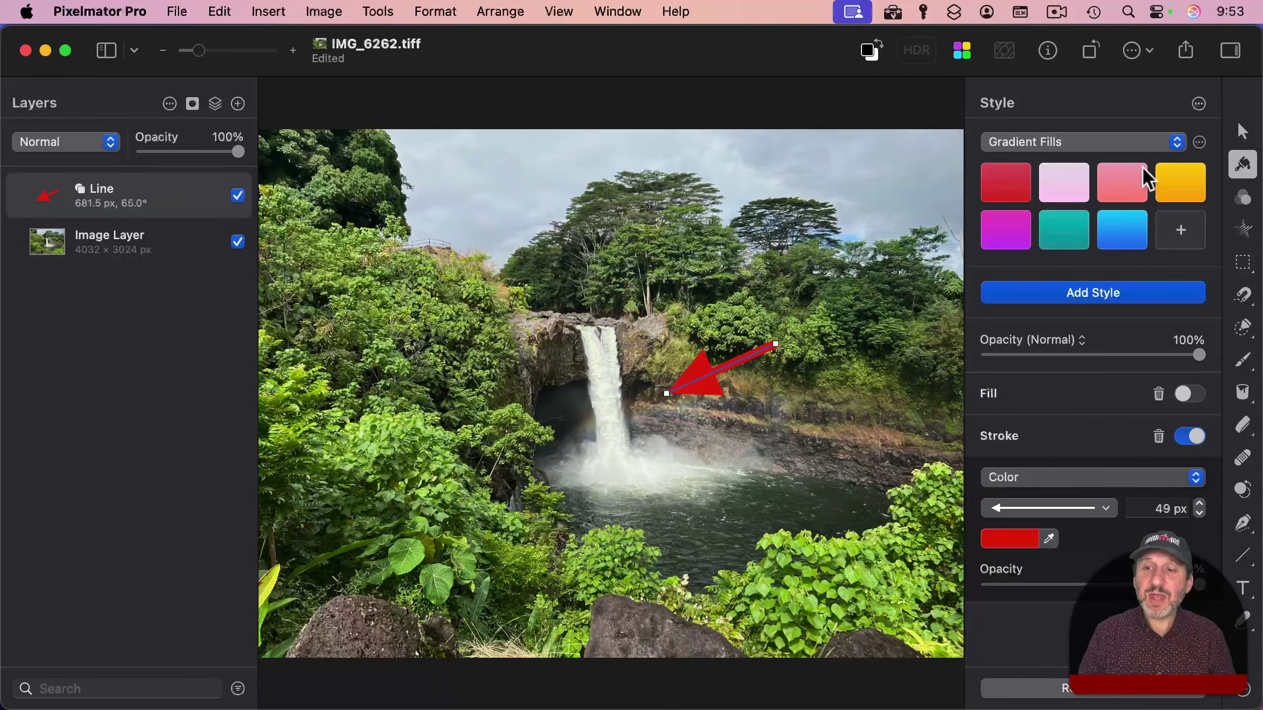
pyautogui.moveTo(1204, 352); pyautogui.dragTo(1179, 356)
# Add a 'Hello!' text layer on the photo and size it to 519 px.
pyautogui.press('v')
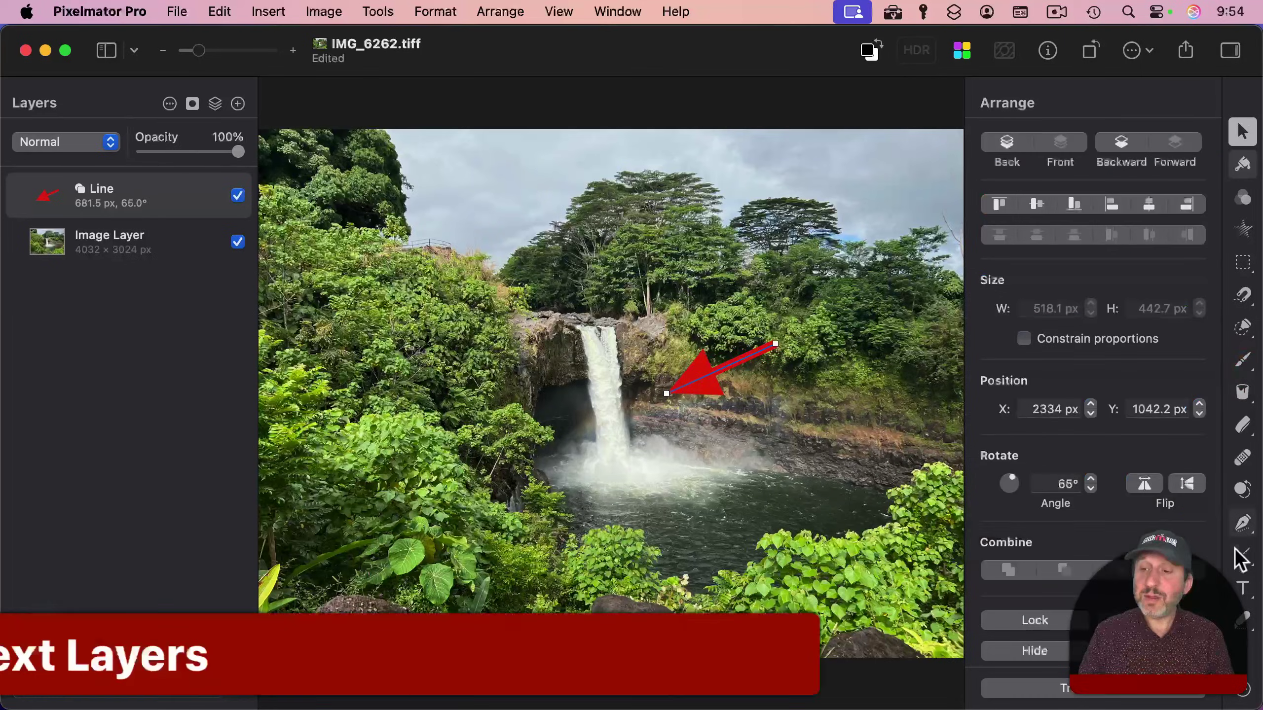
pyautogui.click(1244, 590)
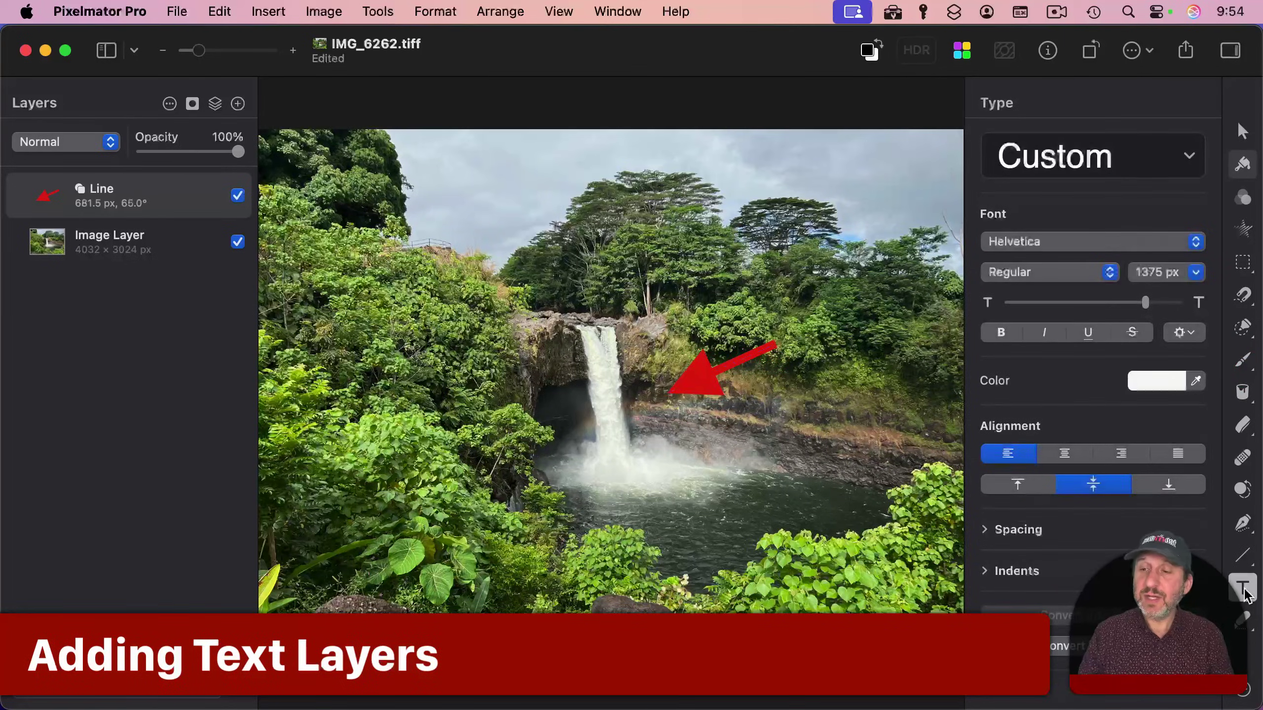
pyautogui.click(467, 195)
pyautogui.doubleClick(468, 195)
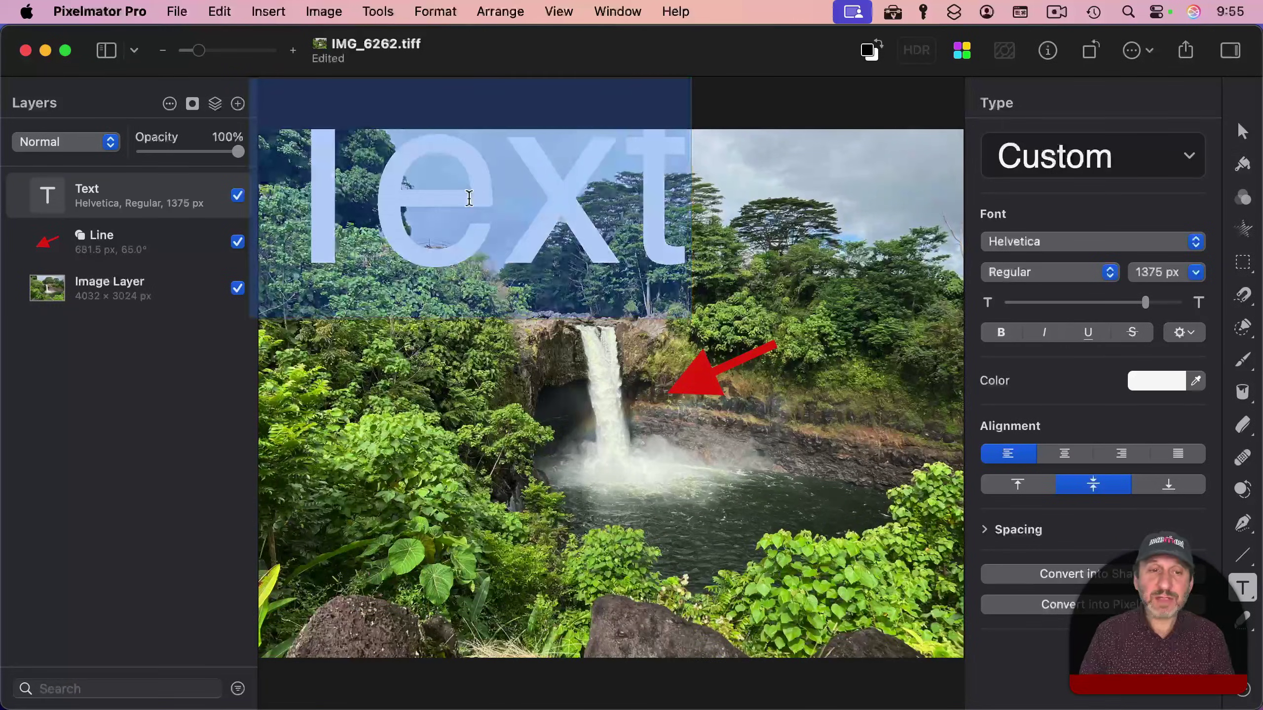
pyautogui.write('H')
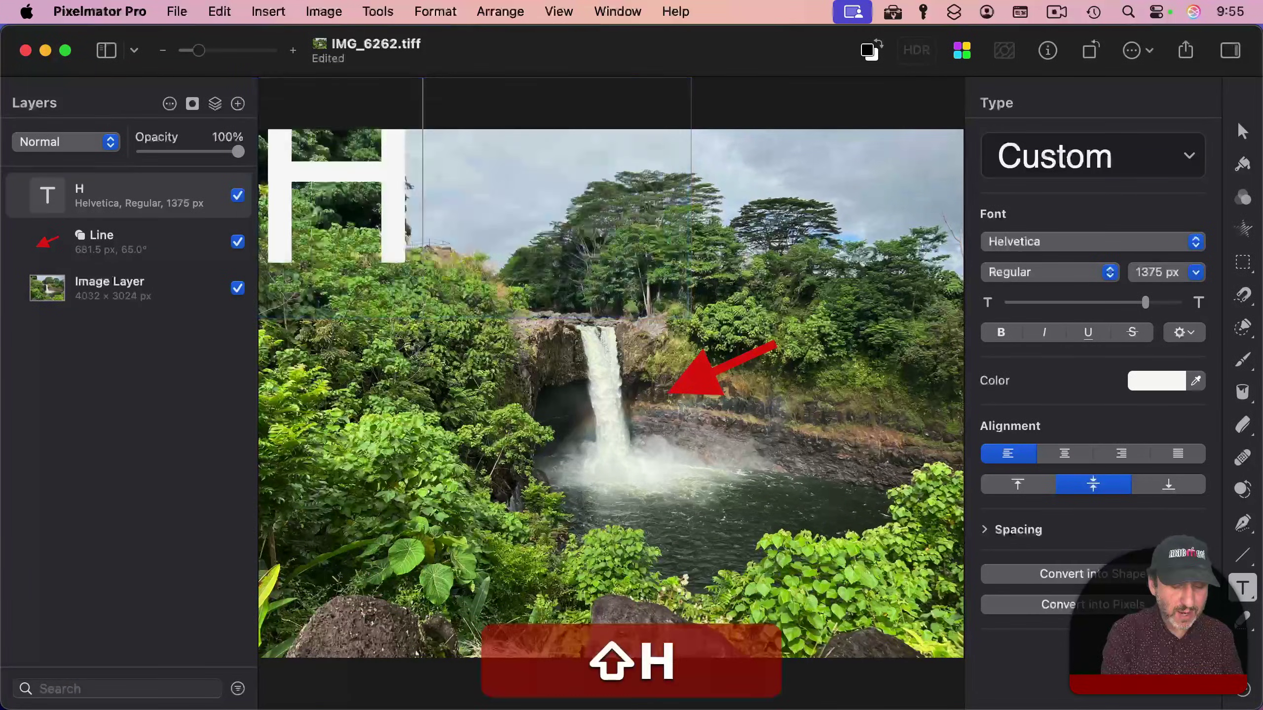
pyautogui.write('ello!')
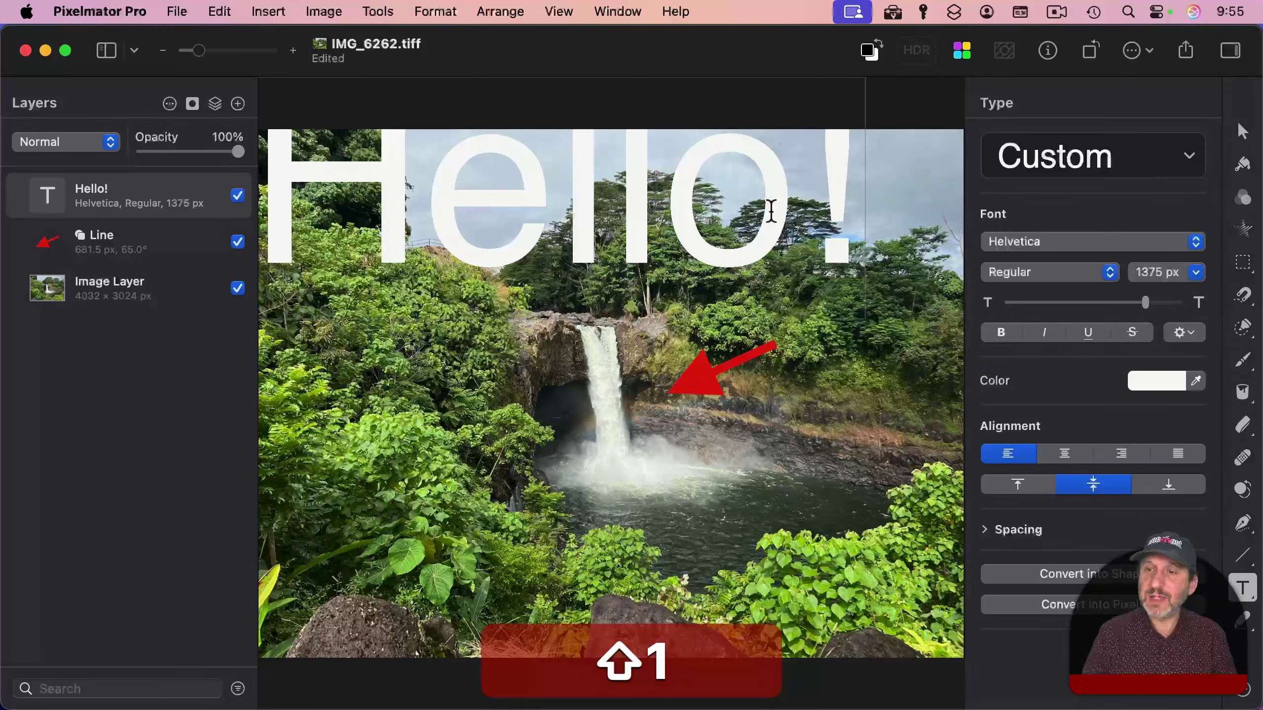
pyautogui.press('super+a')
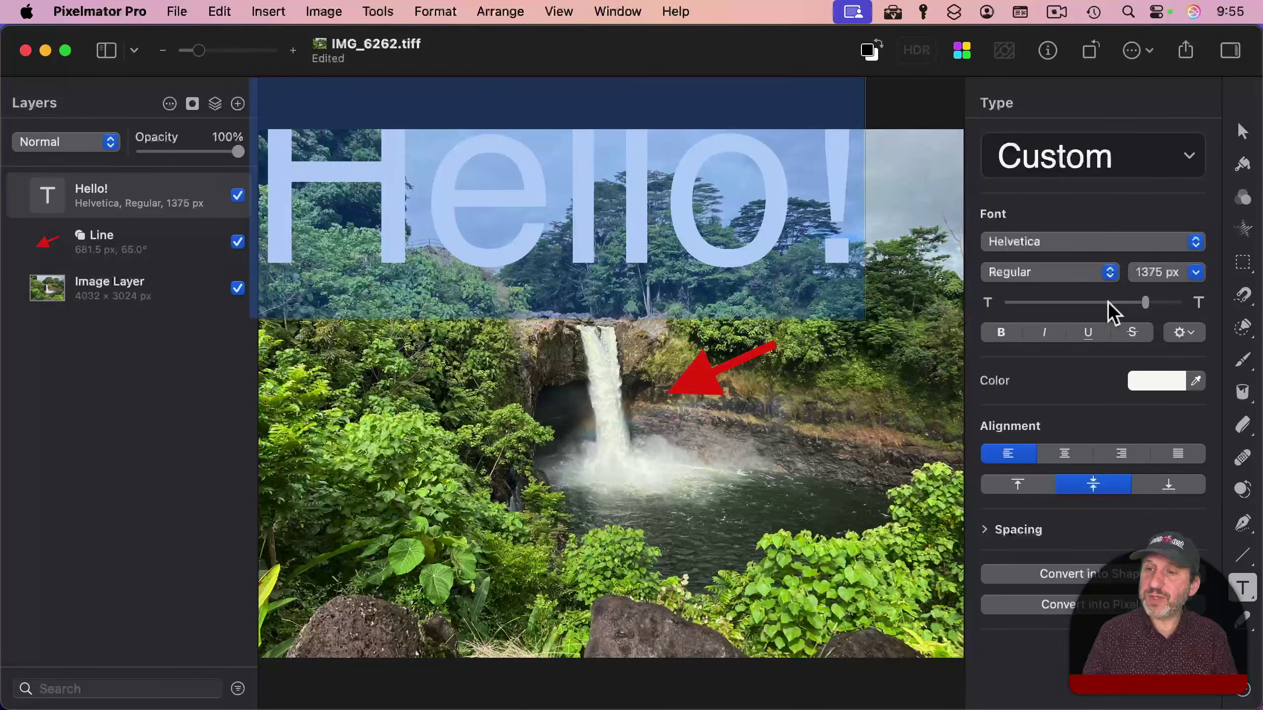
pyautogui.moveTo(1145, 302); pyautogui.dragTo(1085, 302)
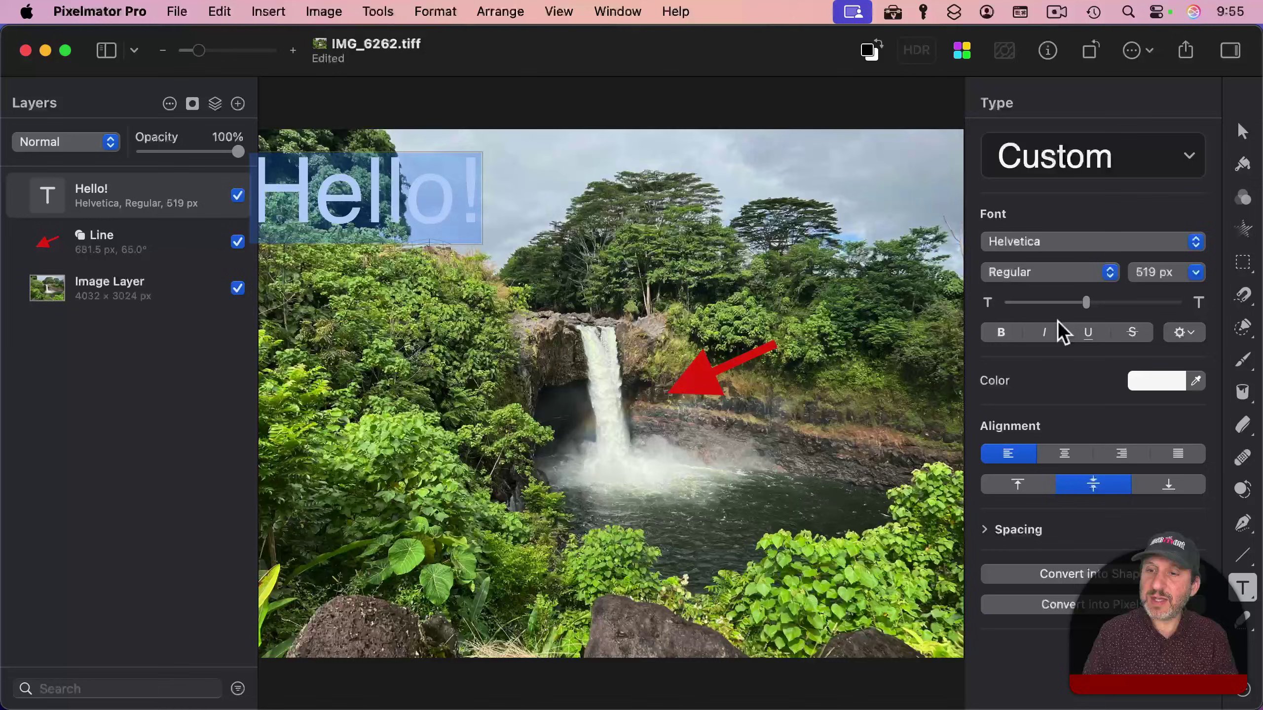
# Keep the Hello! text in Helvetica and make it green.
pyautogui.click(1030, 242)
pyautogui.click(1039, 244)
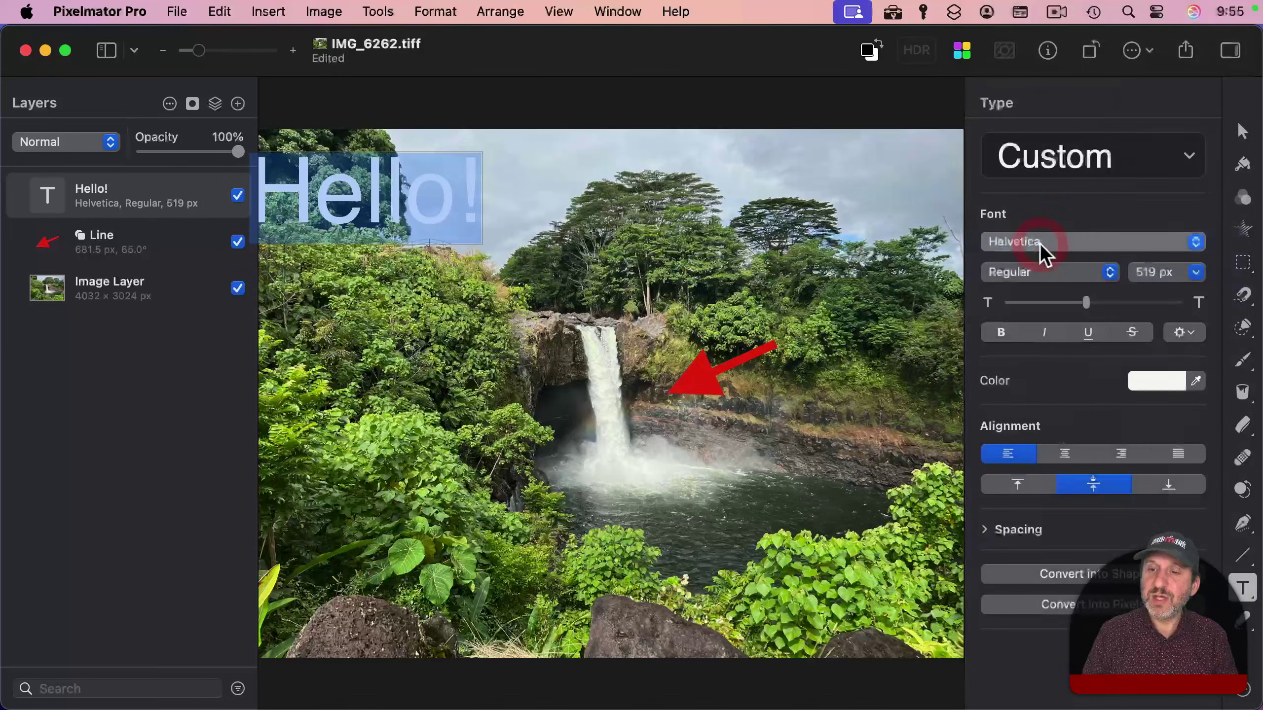
pyautogui.click(1181, 382)
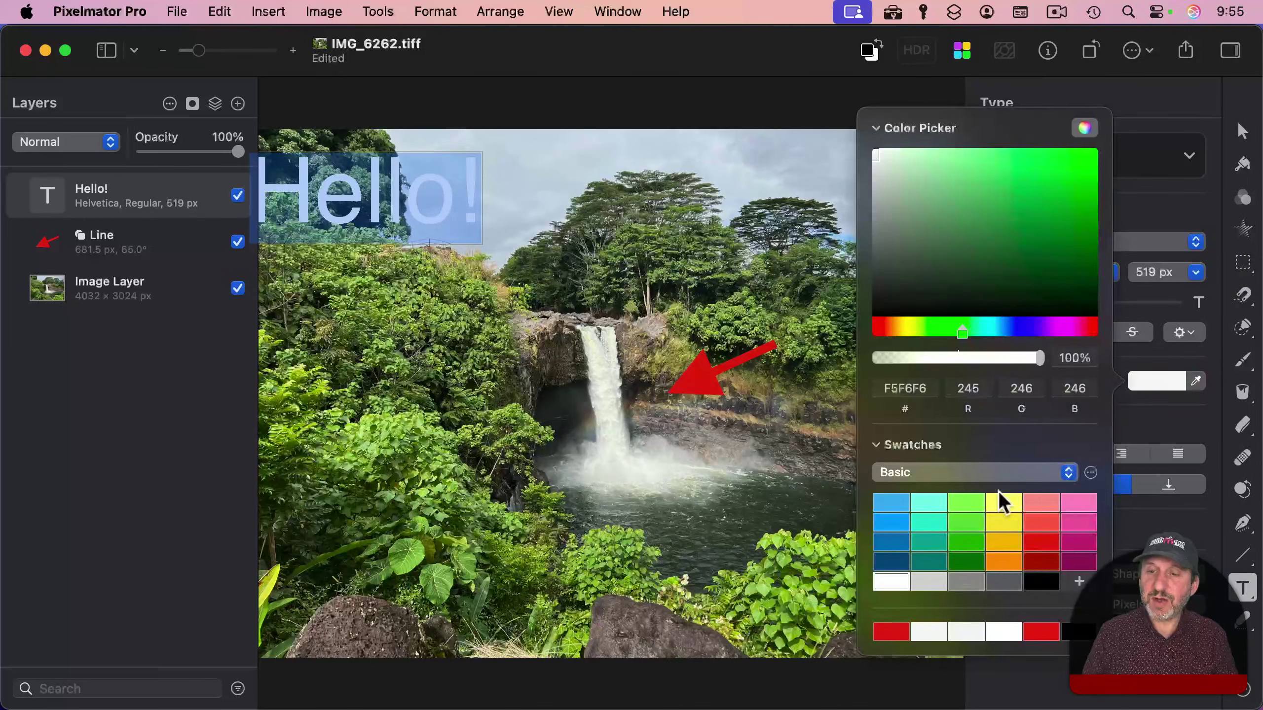
pyautogui.click(965, 538)
pyautogui.click(35, 200)
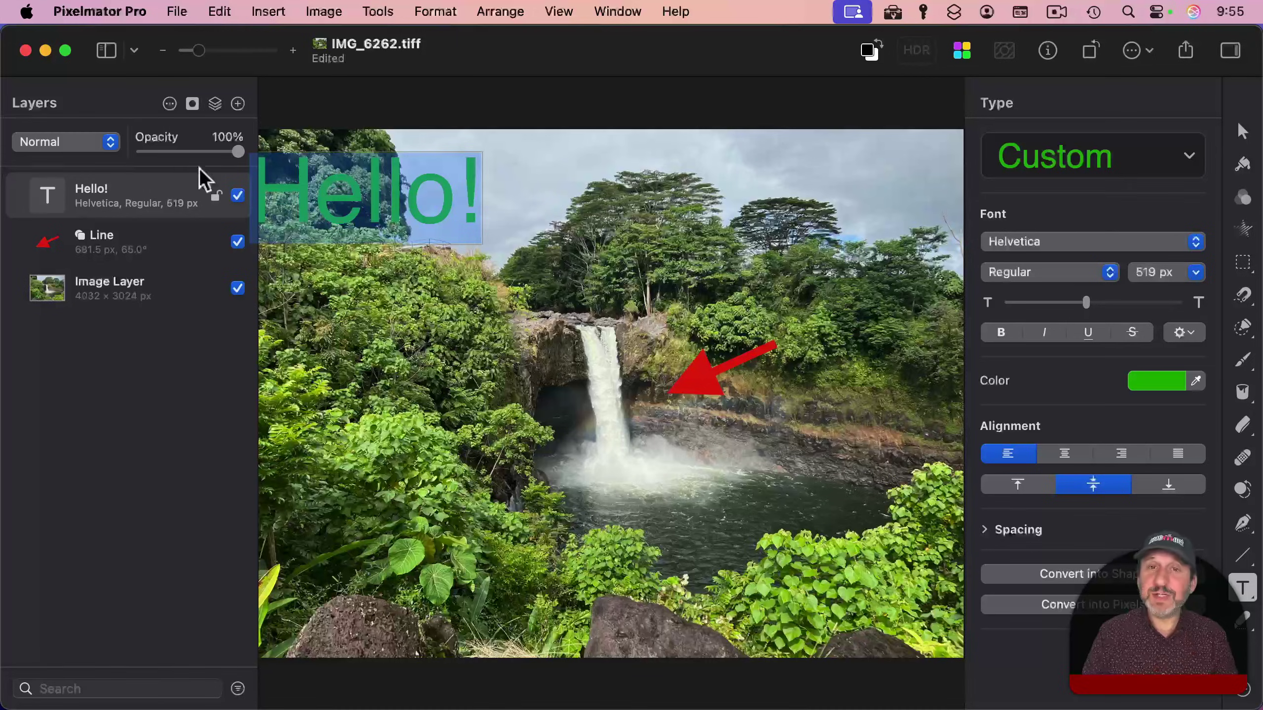
# Turn on a drop shadow for the Hello! text with more distance and blur.
pyautogui.click(1245, 169)
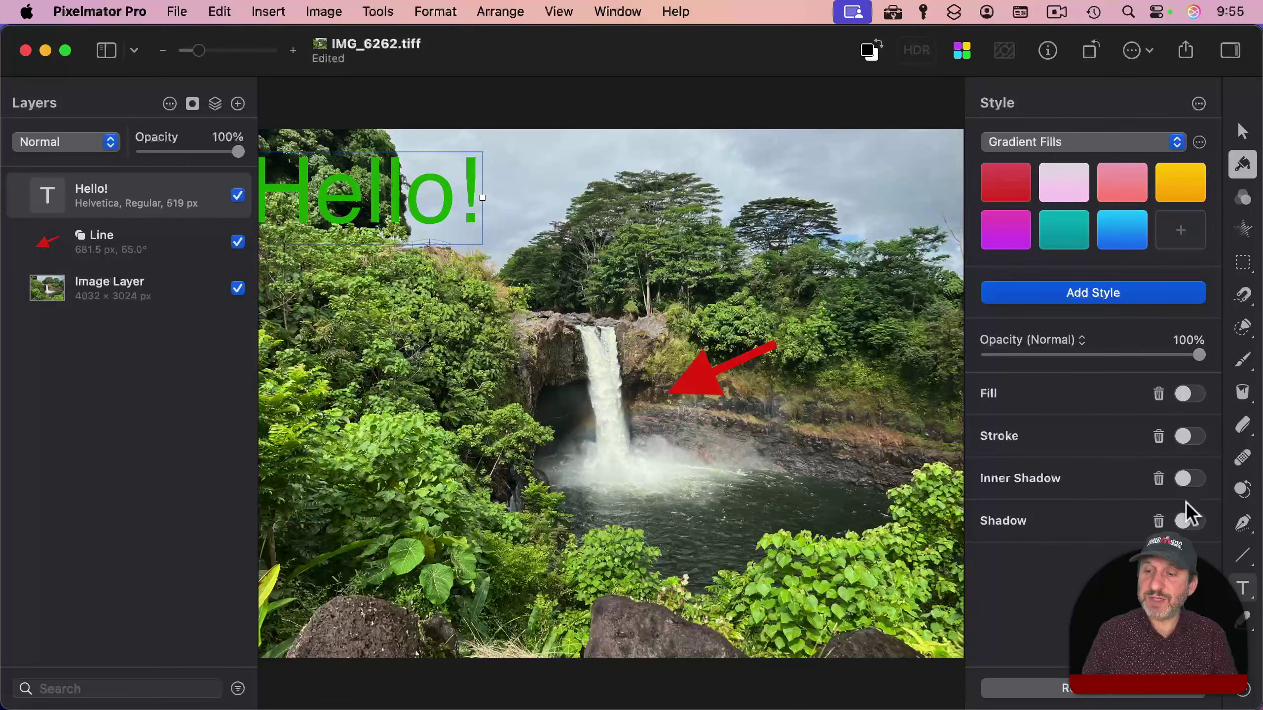
pyautogui.click(1188, 521)
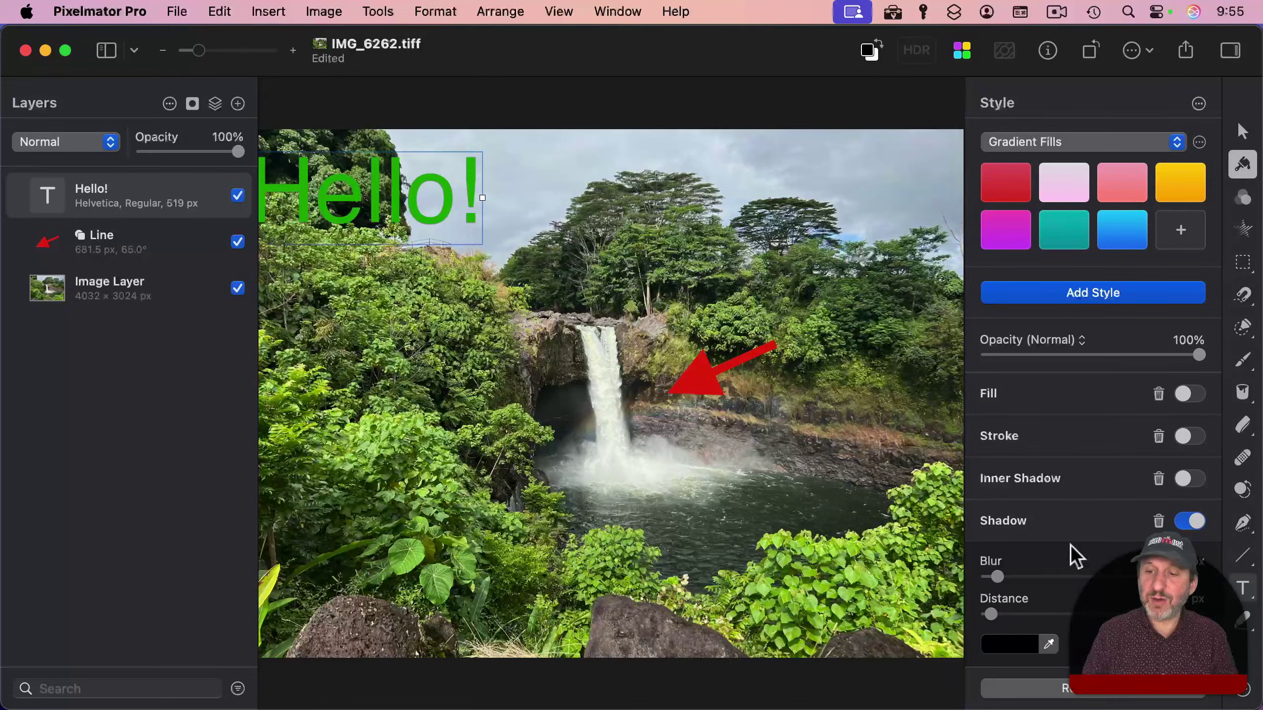
pyautogui.moveTo(991, 614); pyautogui.dragTo(1044, 614)
pyautogui.moveTo(997, 577); pyautogui.dragTo(1050, 577)
pyautogui.moveTo(395, 239); pyautogui.dragTo(728, 485)
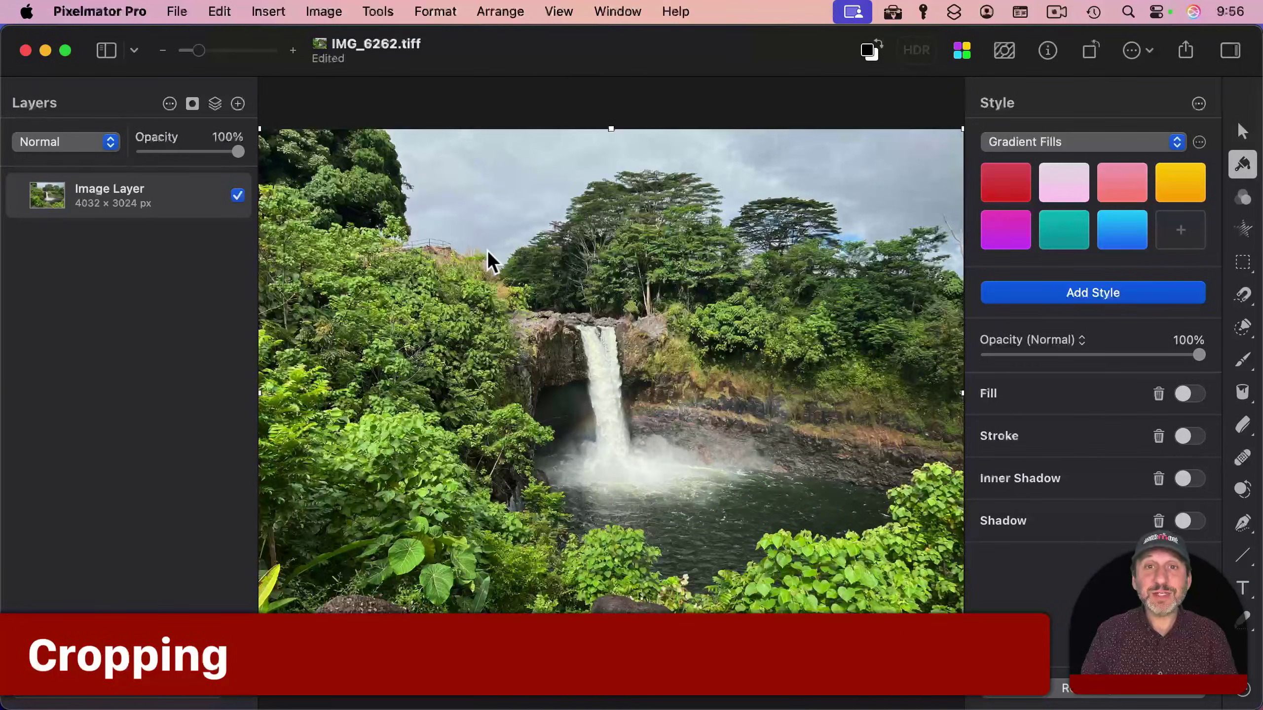
# Frame a tall portrait crop centred over the waterfall.
pyautogui.click(1244, 620)
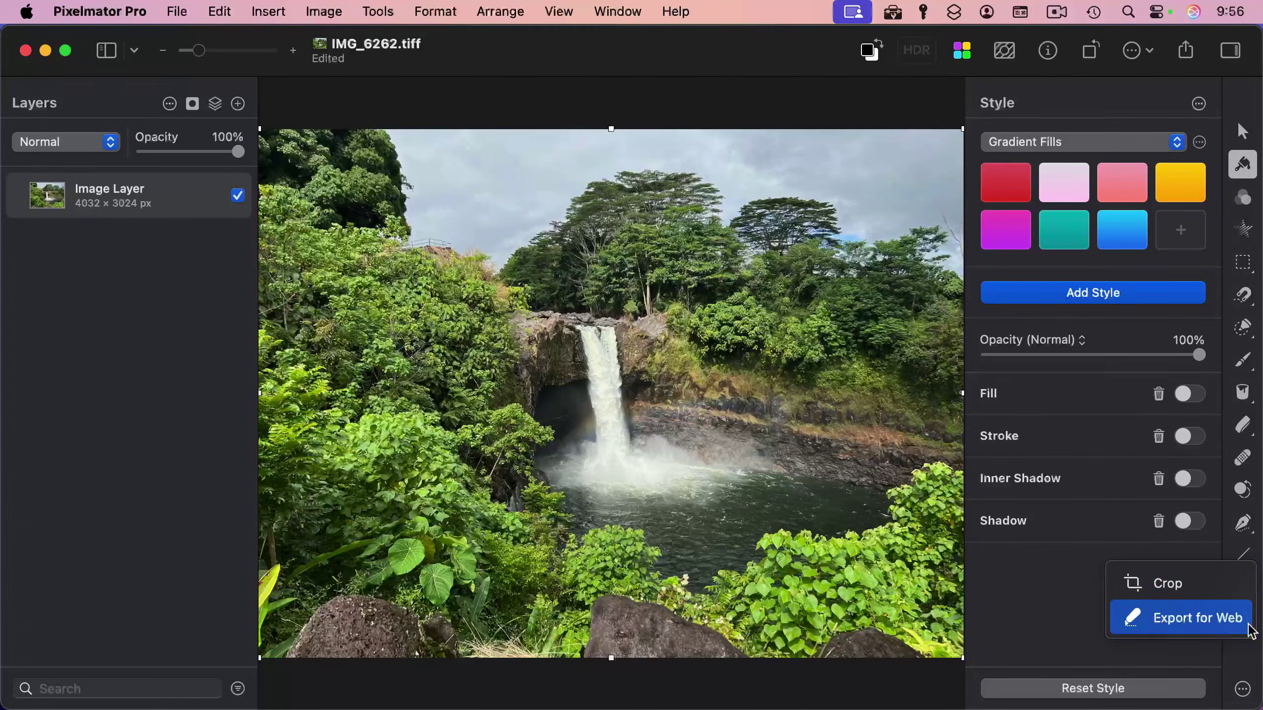
pyautogui.click(1193, 581)
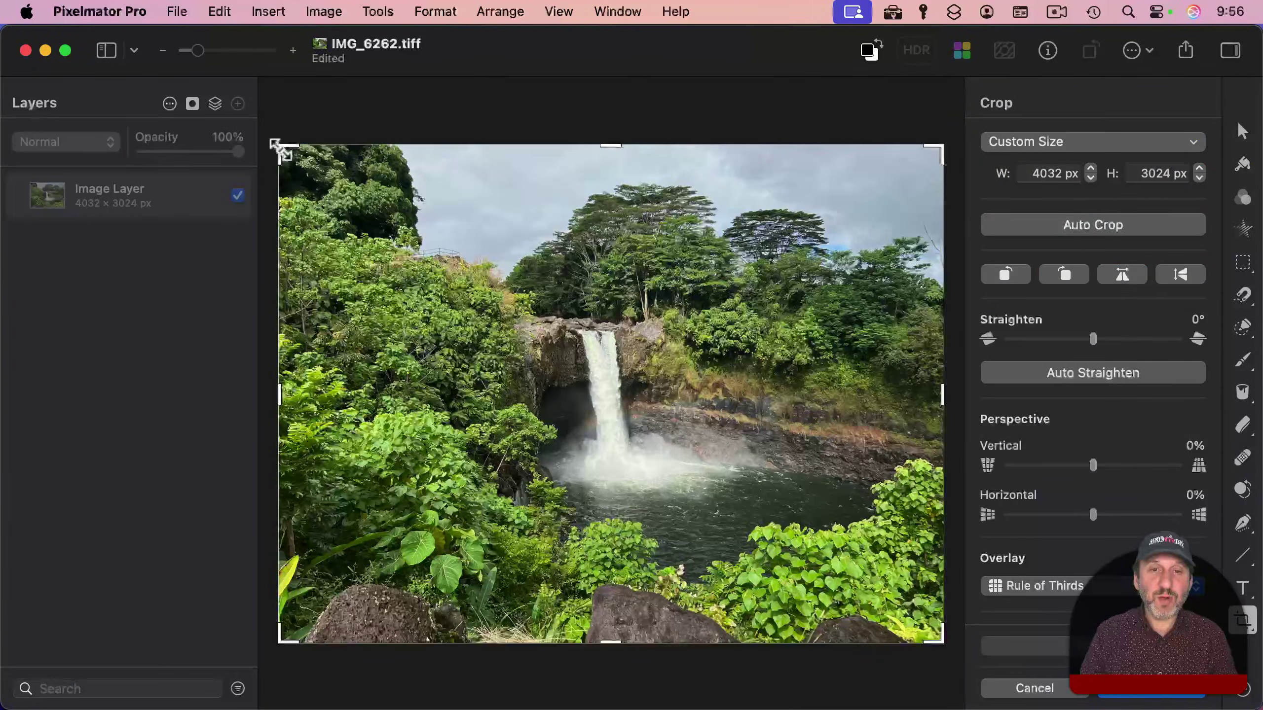
pyautogui.moveTo(279, 149); pyautogui.dragTo(465, 253)
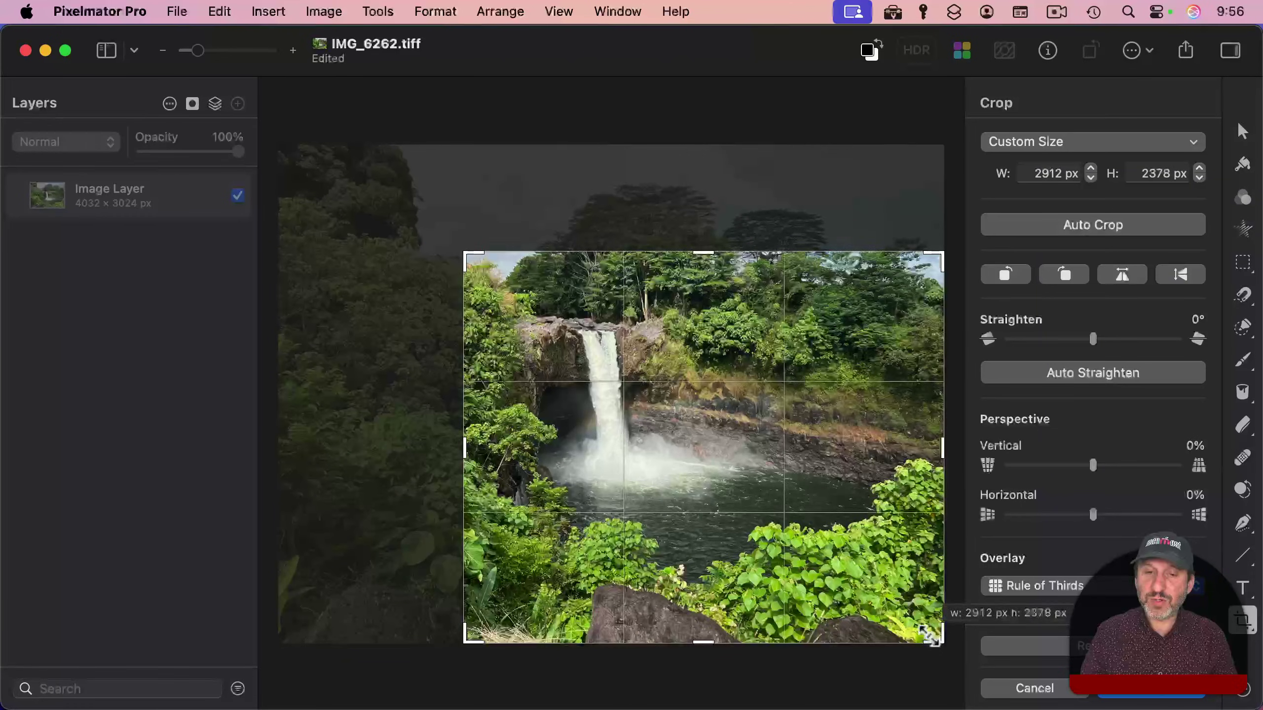
pyautogui.moveTo(930, 637); pyautogui.dragTo(691, 586)
pyautogui.moveTo(590, 480); pyautogui.dragTo(609, 429)
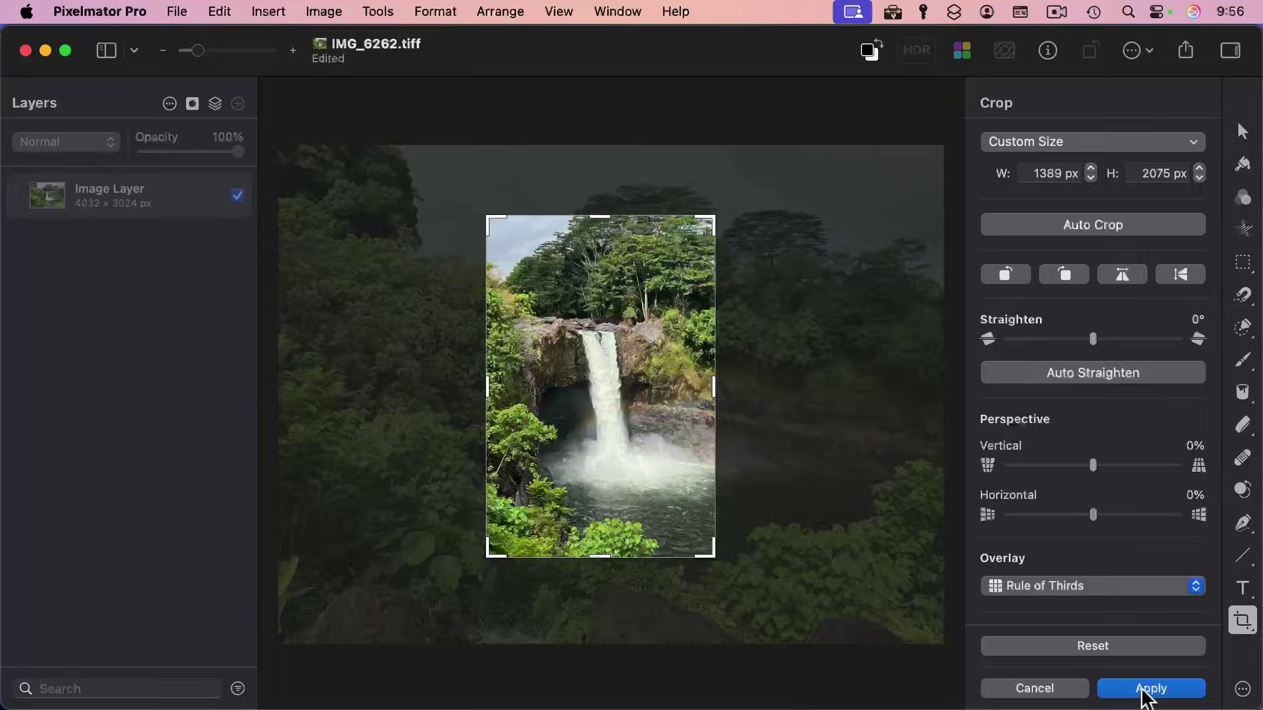
# Apply the 1389 × 2075 px crop and save the photo as IMG_6262.tiff.
pyautogui.click(1141, 690)
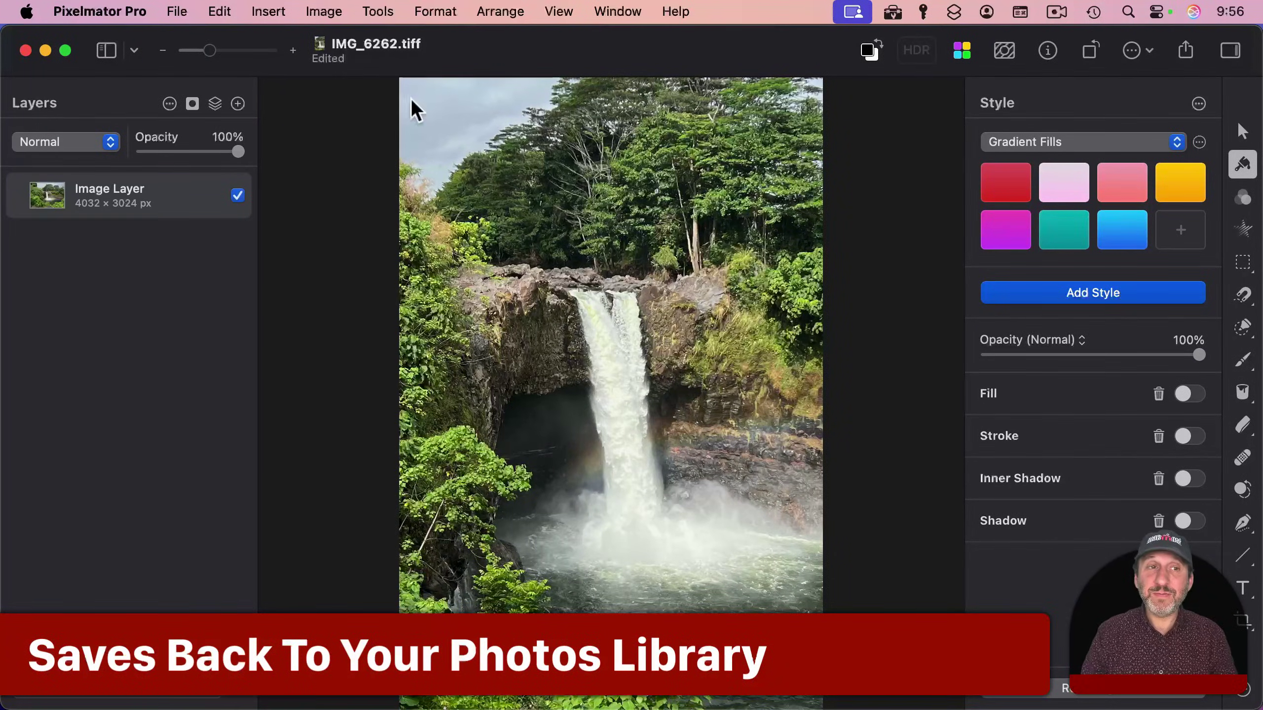
pyautogui.click(178, 11)
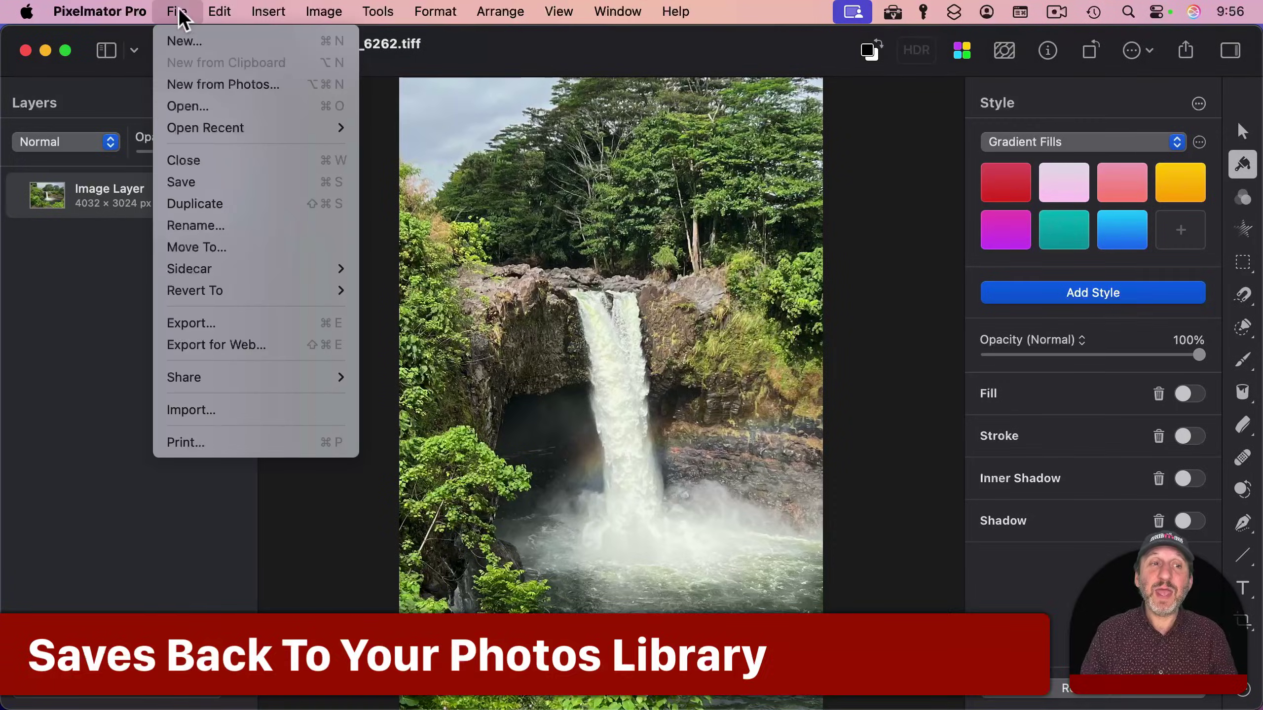
pyautogui.click(200, 181)
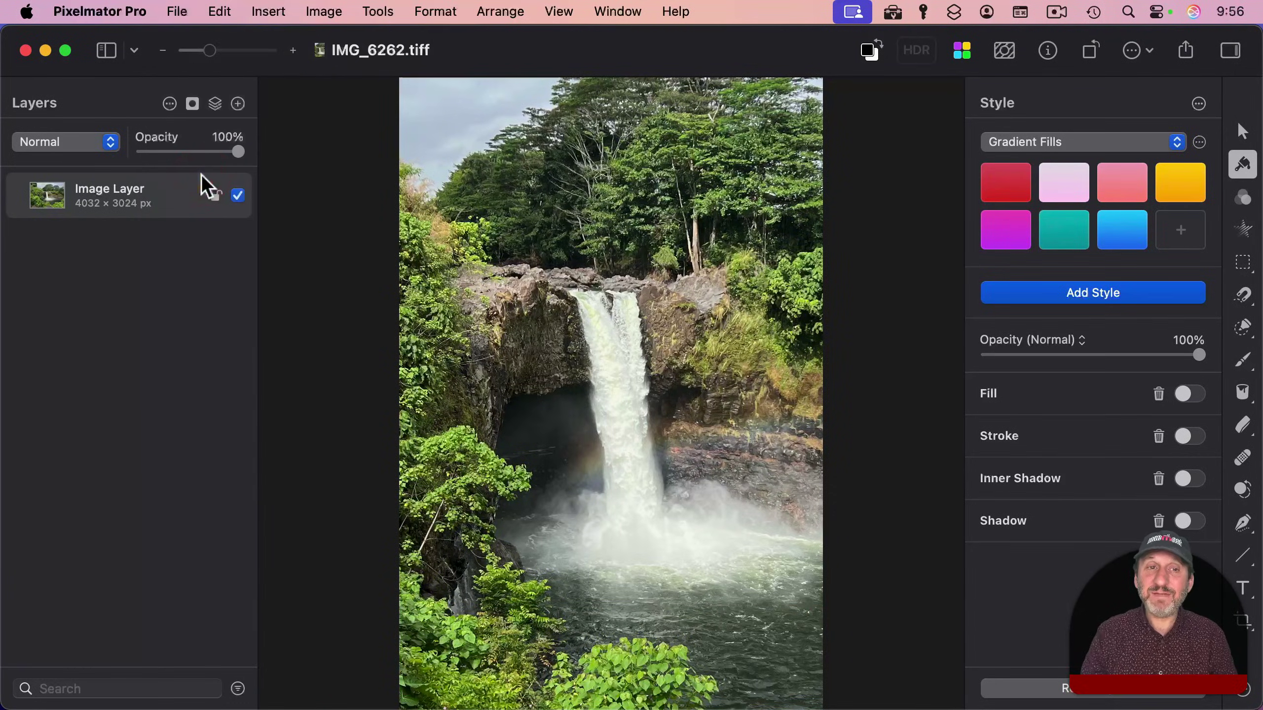
# Close the waterfall document, open the photo in Photos and revert it to the original.
pyautogui.click(26, 51)
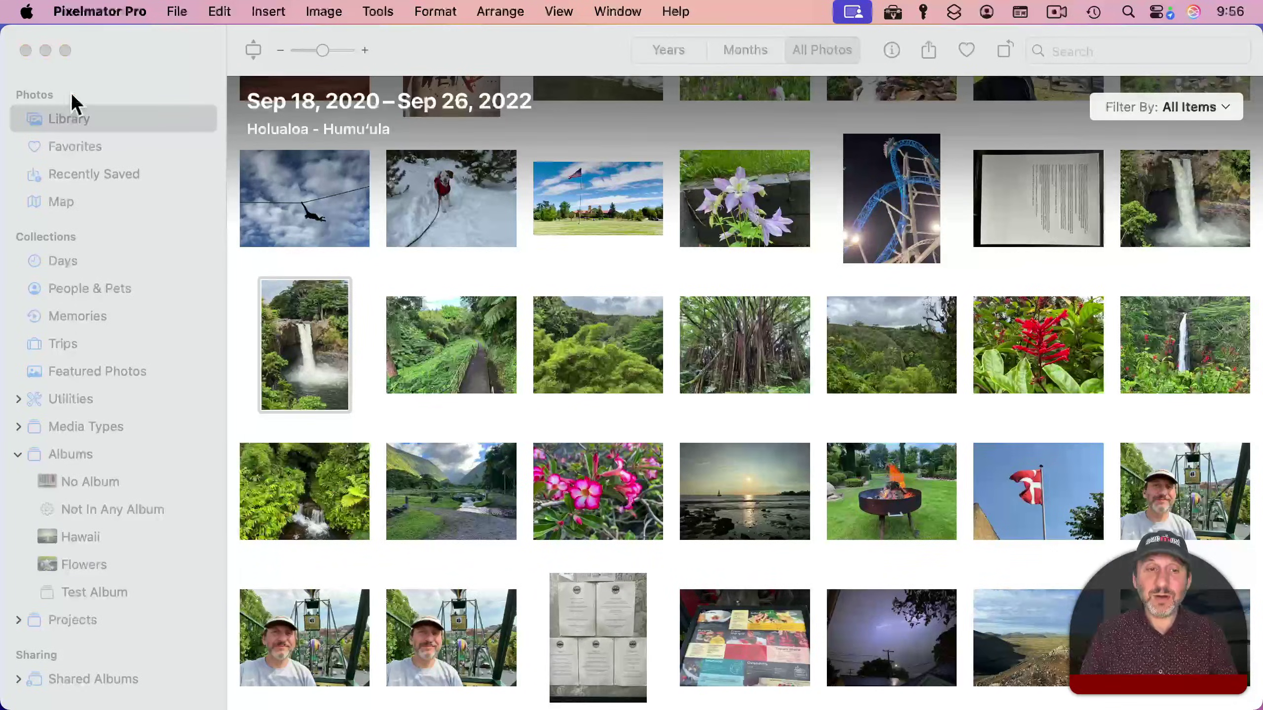
pyautogui.click(321, 367)
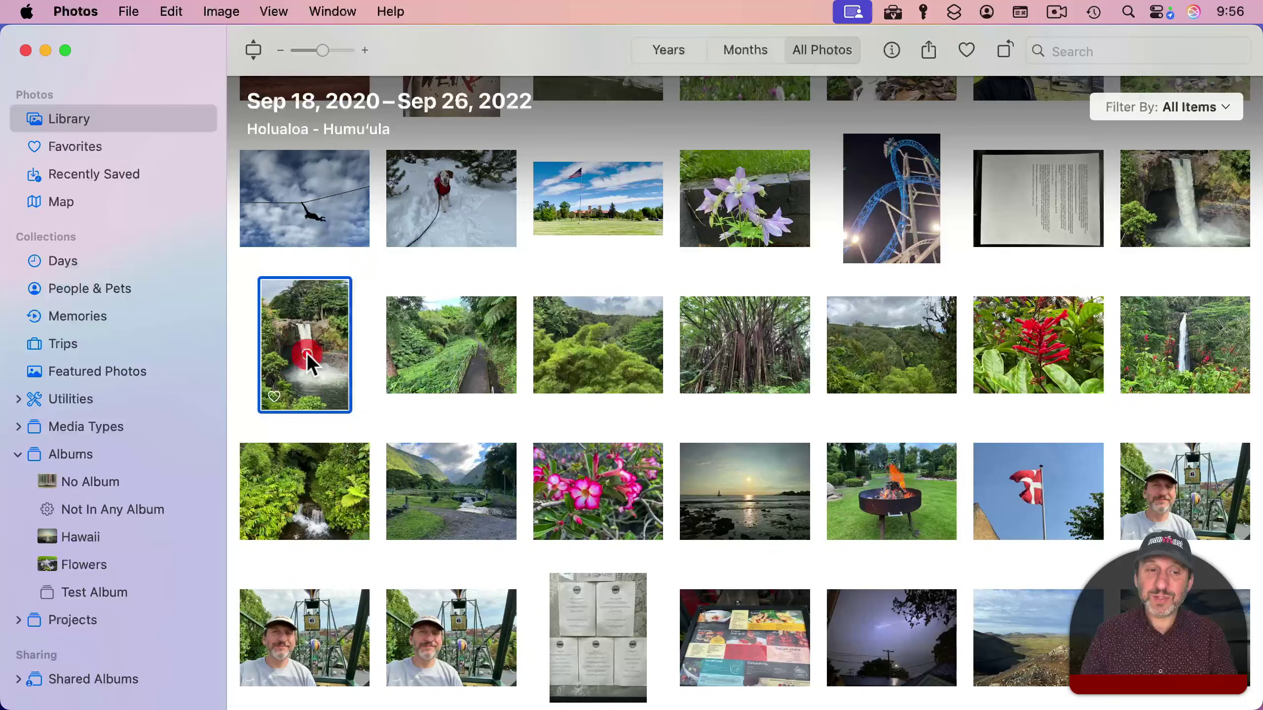
pyautogui.doubleClick(305, 360)
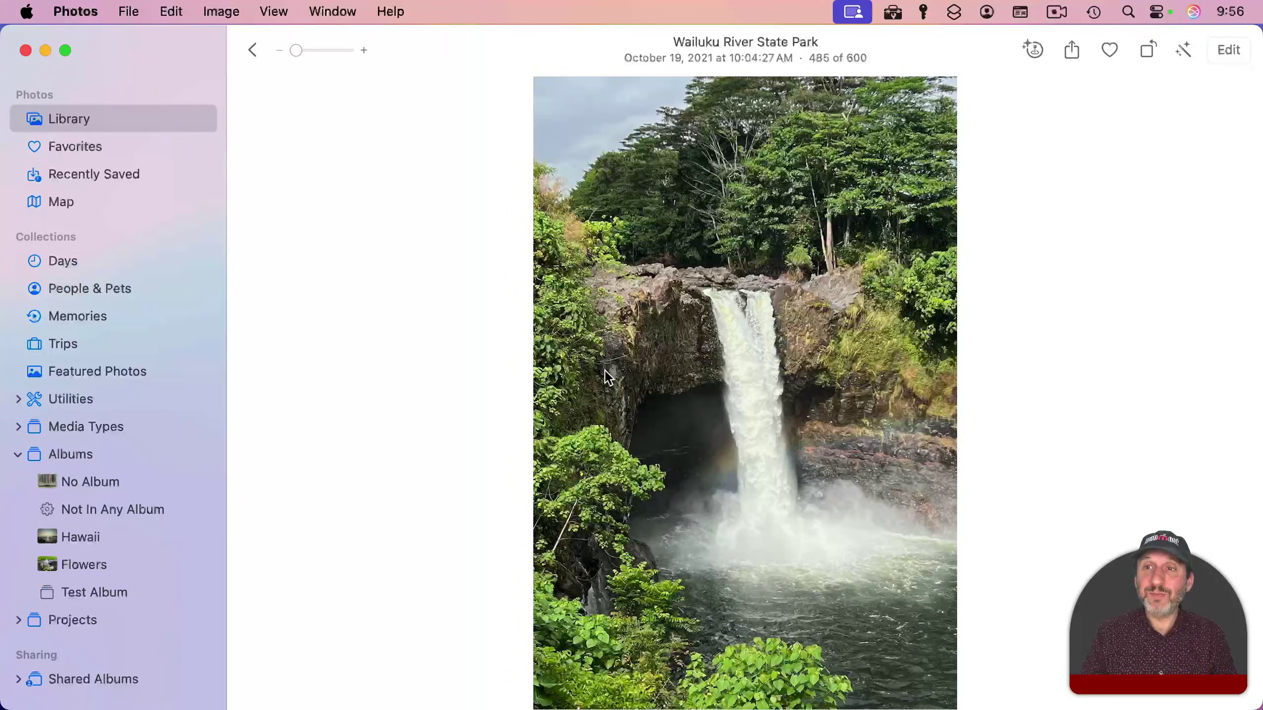
pyautogui.click(1232, 49)
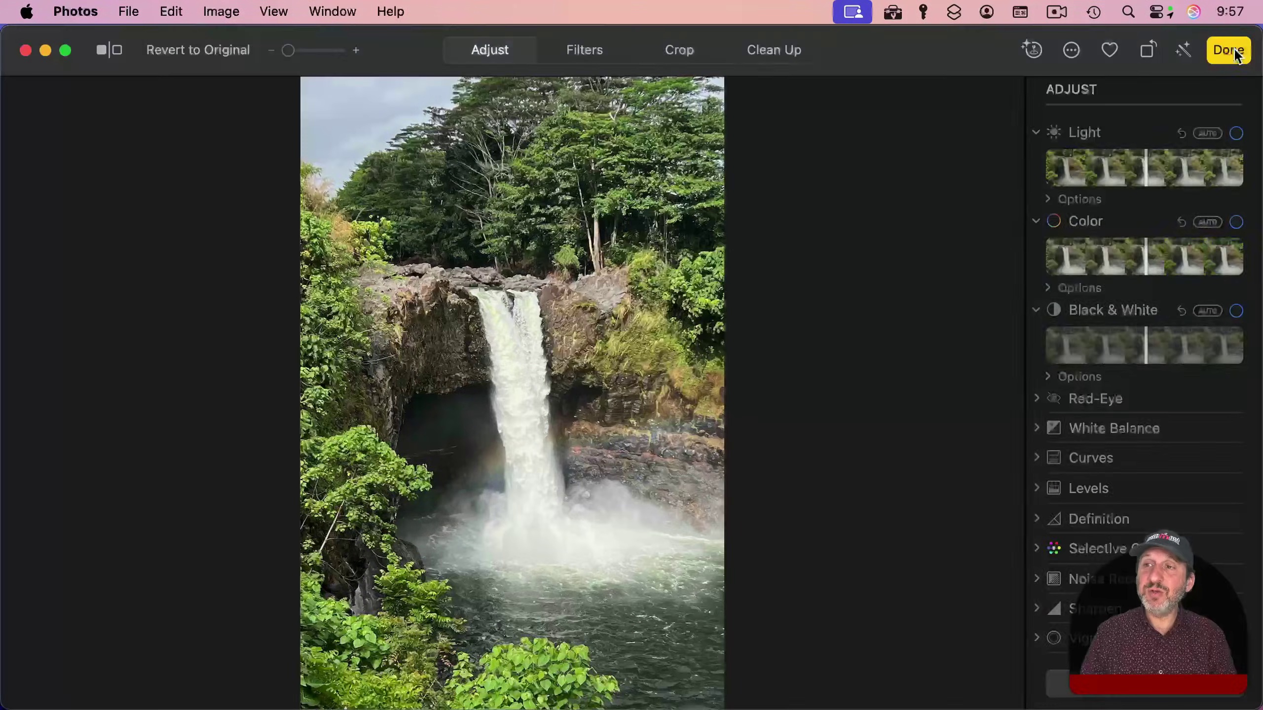
pyautogui.click(197, 49)
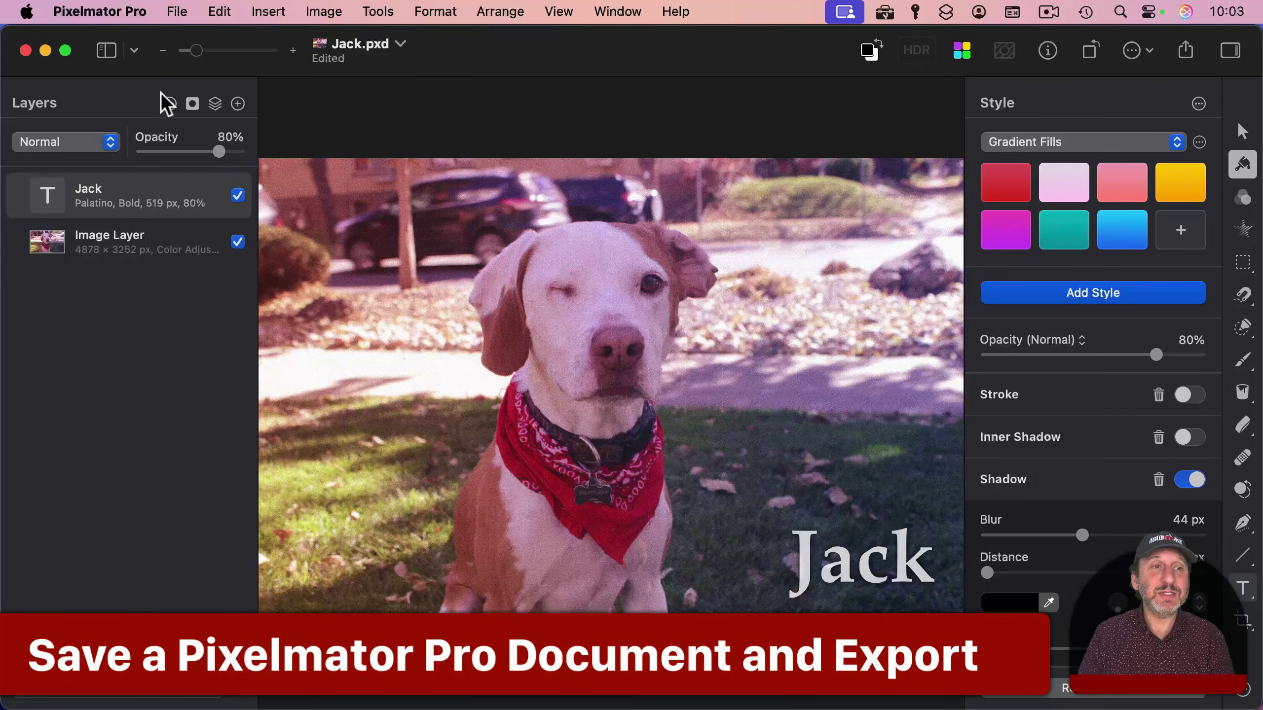
# Save the layered document as Jack.pxd.
pyautogui.click(178, 11)
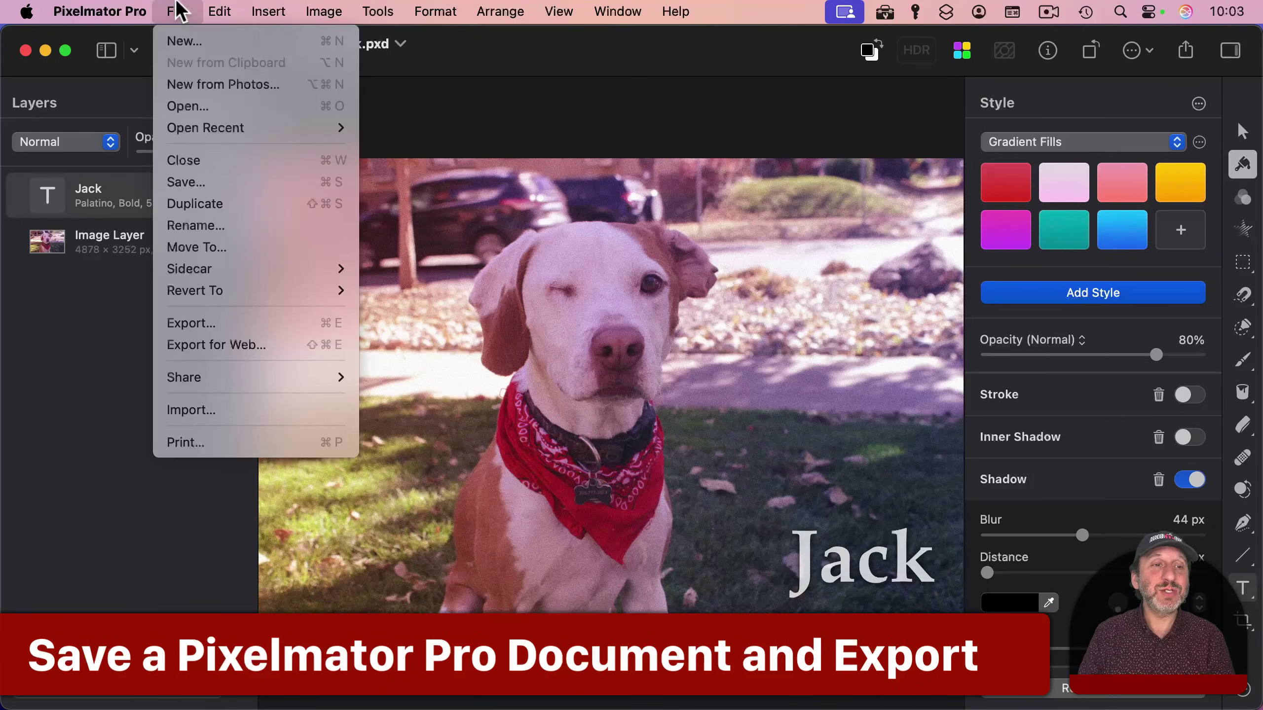
pyautogui.click(189, 182)
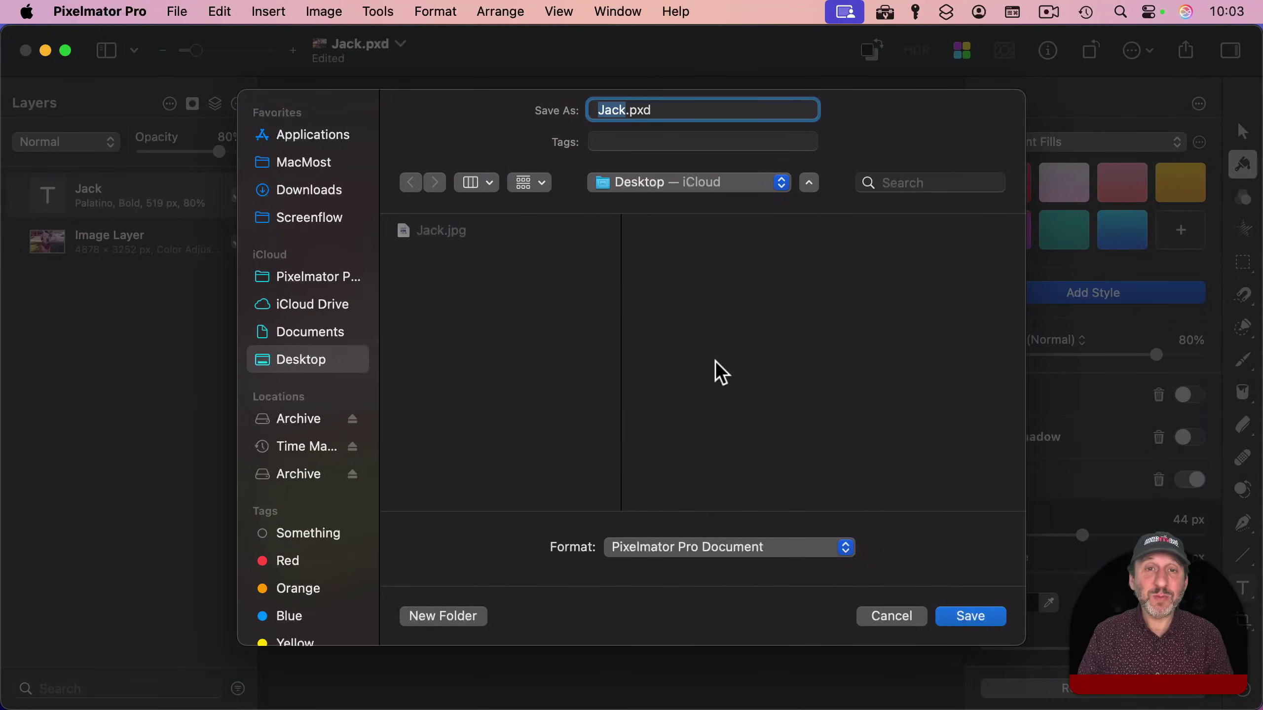
pyautogui.press('Return')
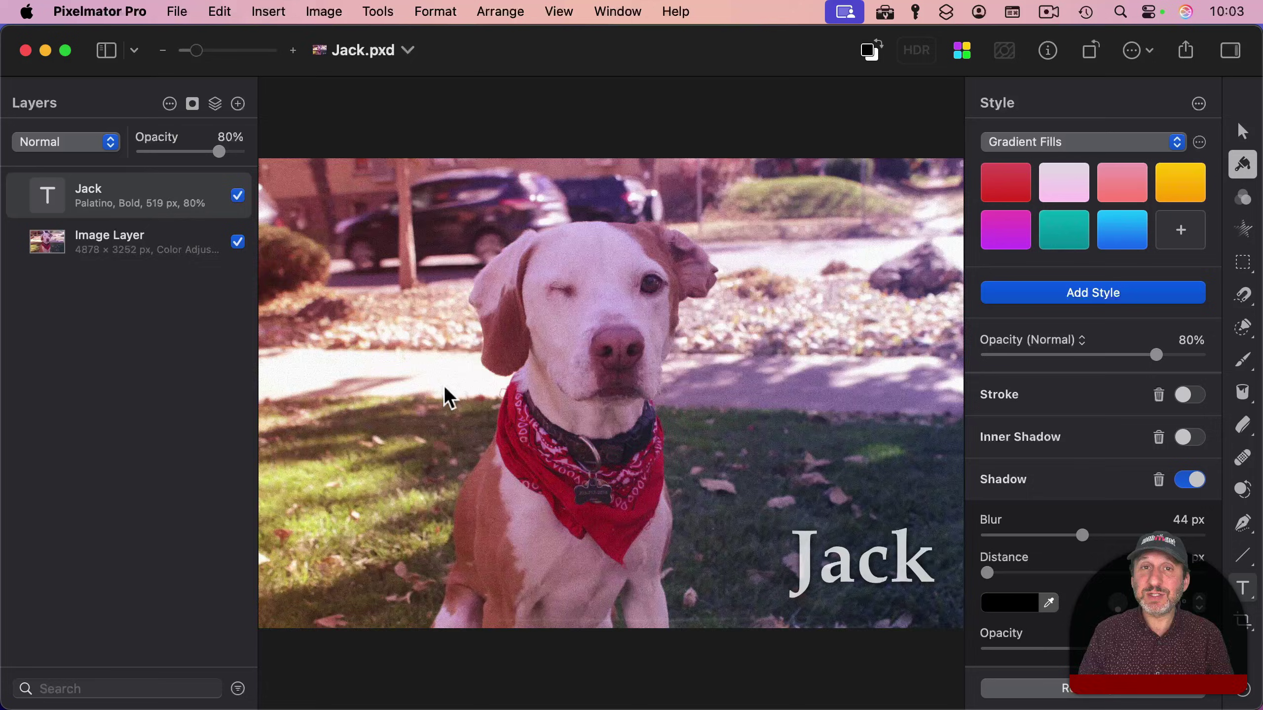
# Start a JPEG export with quality set to 72%.
pyautogui.click(177, 11)
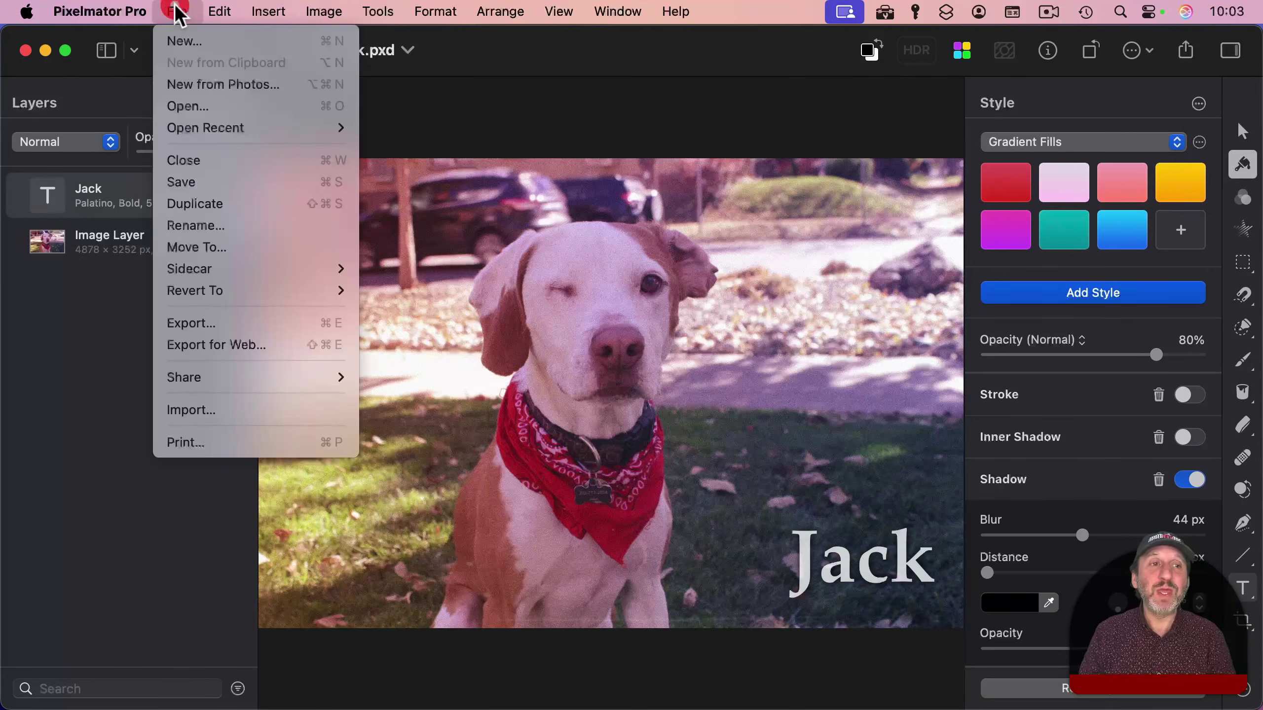
pyautogui.click(204, 324)
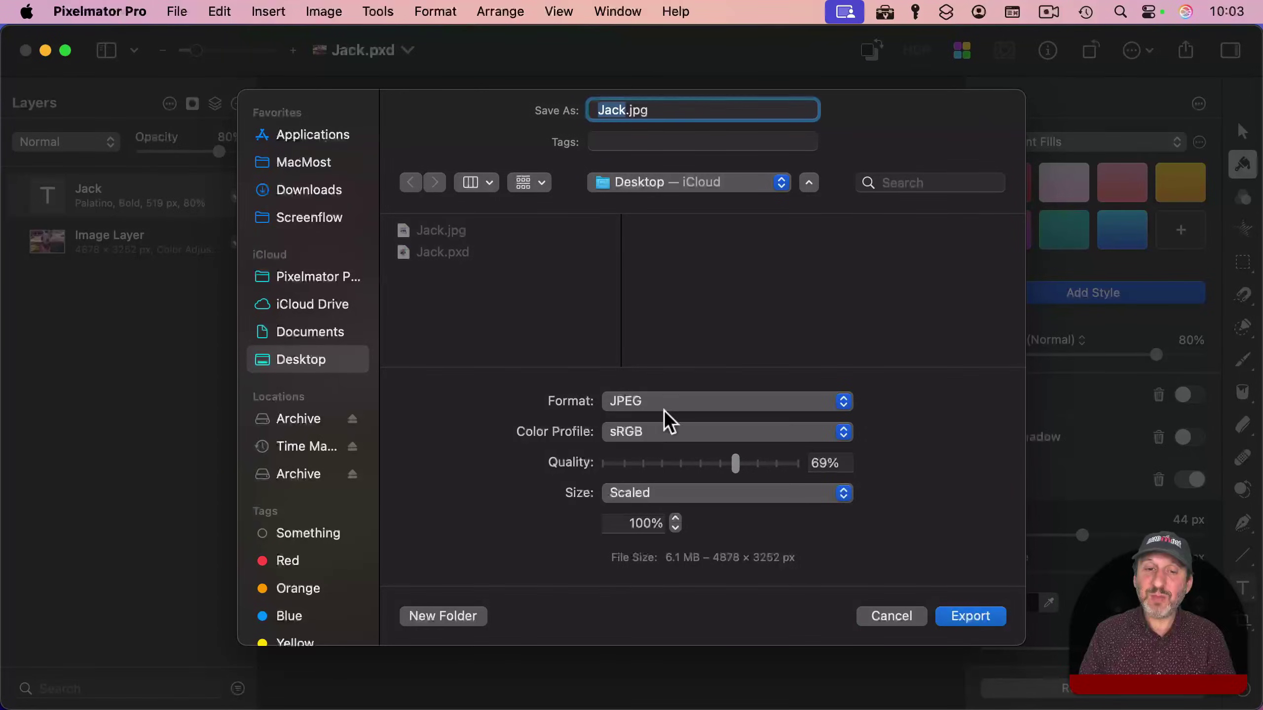
pyautogui.click(664, 405)
pyautogui.click(547, 411)
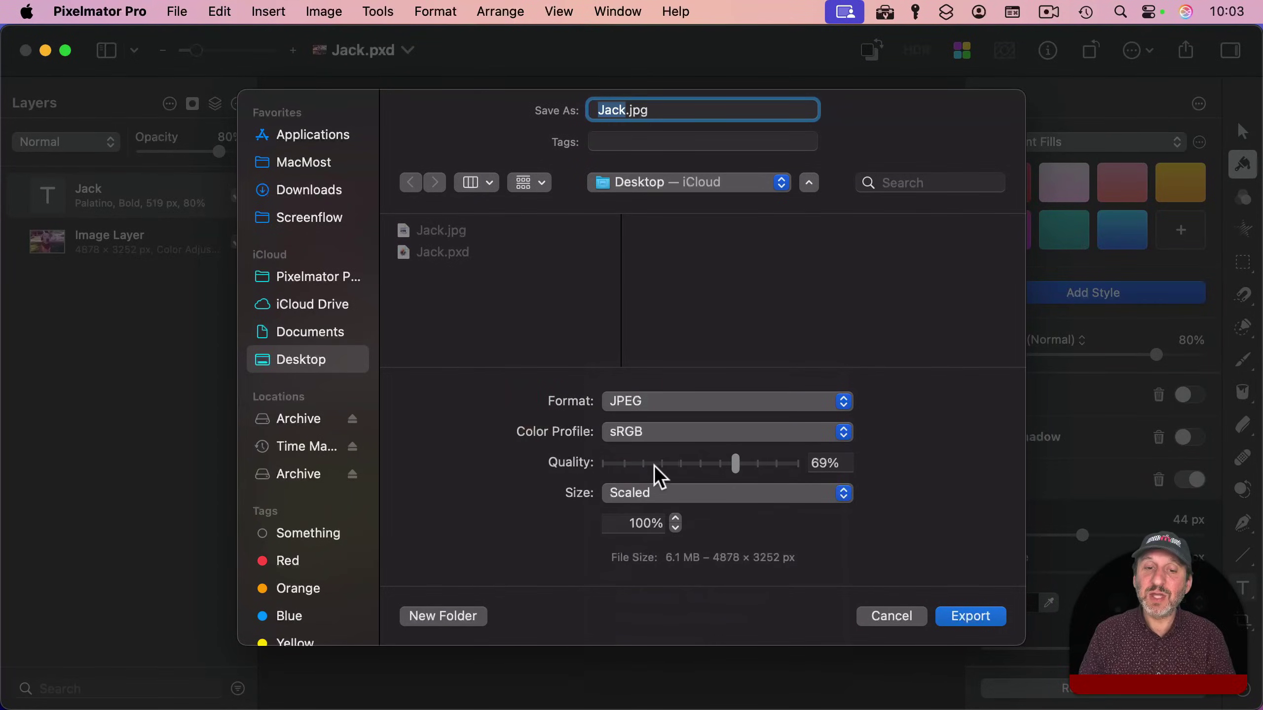
pyautogui.moveTo(708, 465); pyautogui.dragTo(737, 469)
# Scale the export to 50% and export it as Jack-export.jpg.
pyautogui.click(647, 498)
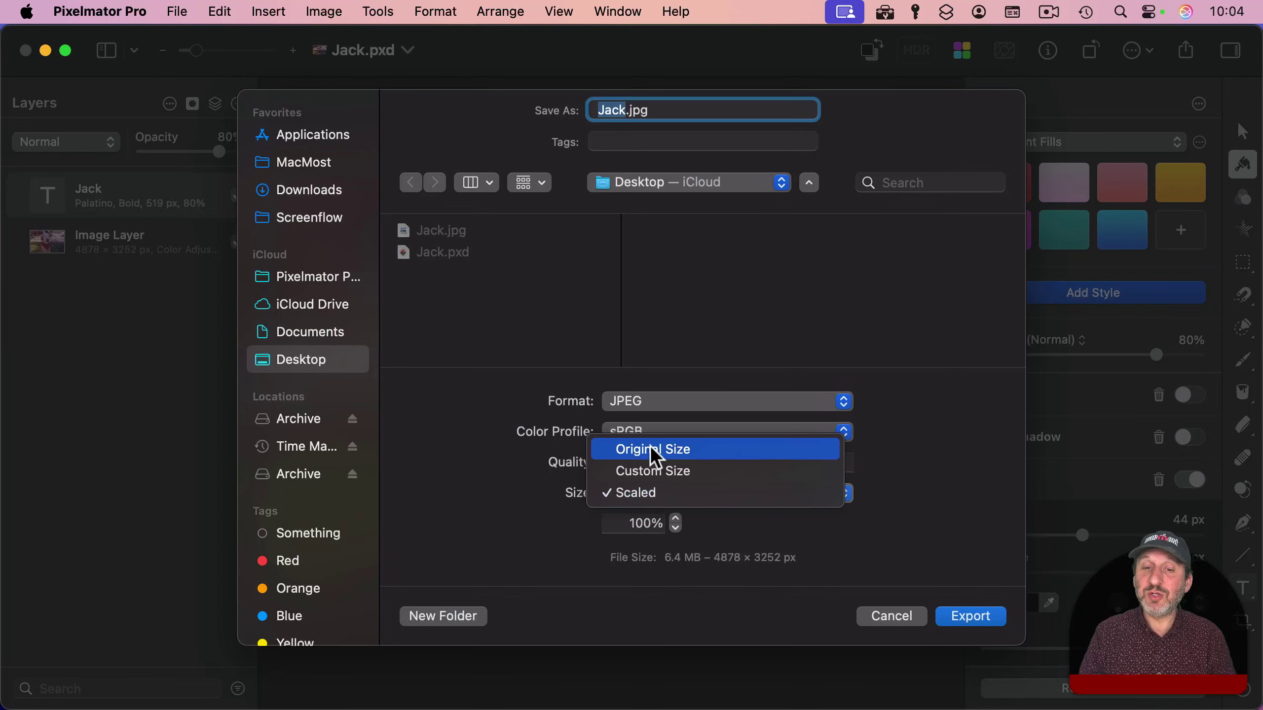
pyautogui.click(648, 493)
pyautogui.click(635, 522)
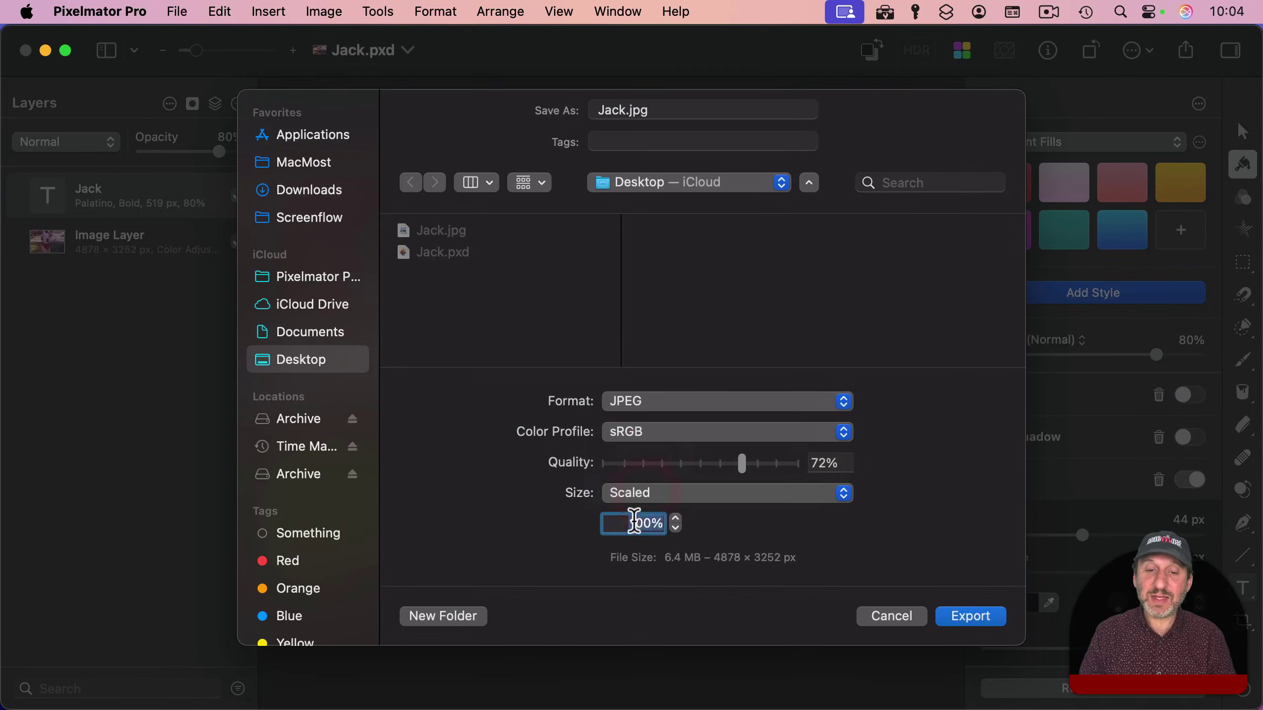
pyautogui.write('50')
pyautogui.click(625, 110)
pyautogui.write('-export')
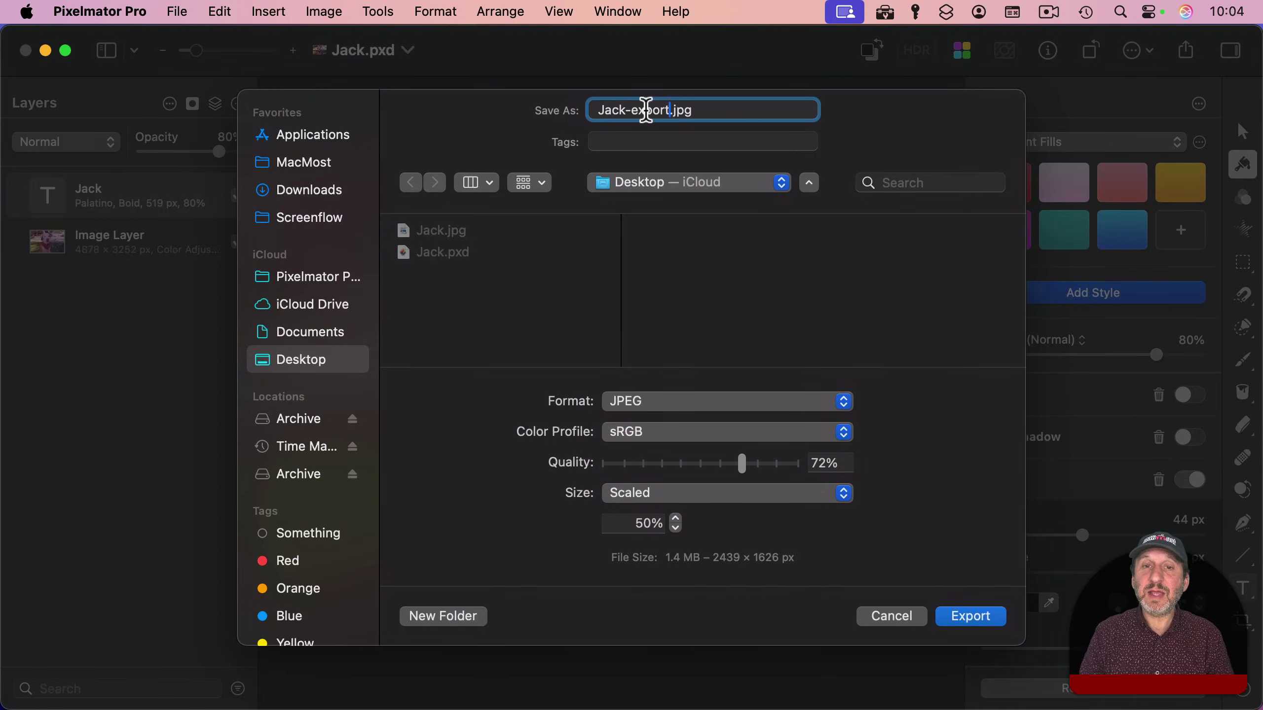
pyautogui.click(971, 613)
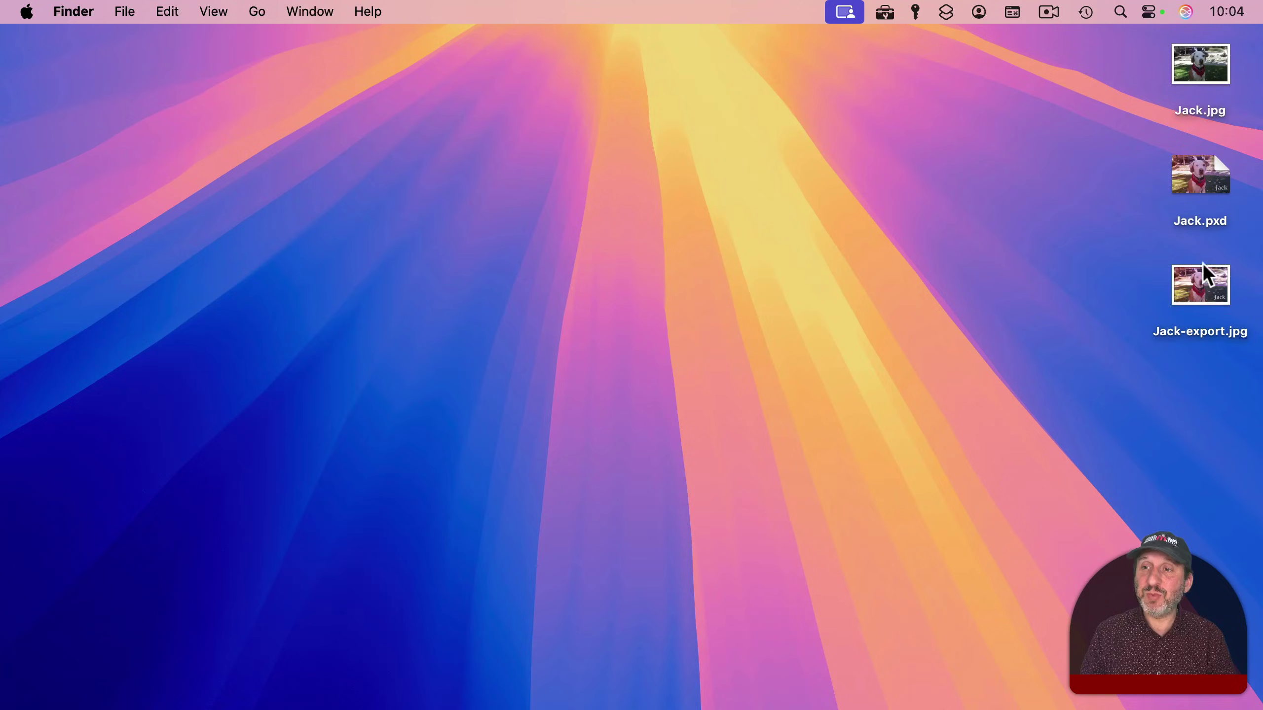
# Reopen the layered Jack.pxd from the desktop in Pixelmator Pro.
pyautogui.doubleClick(1202, 180)
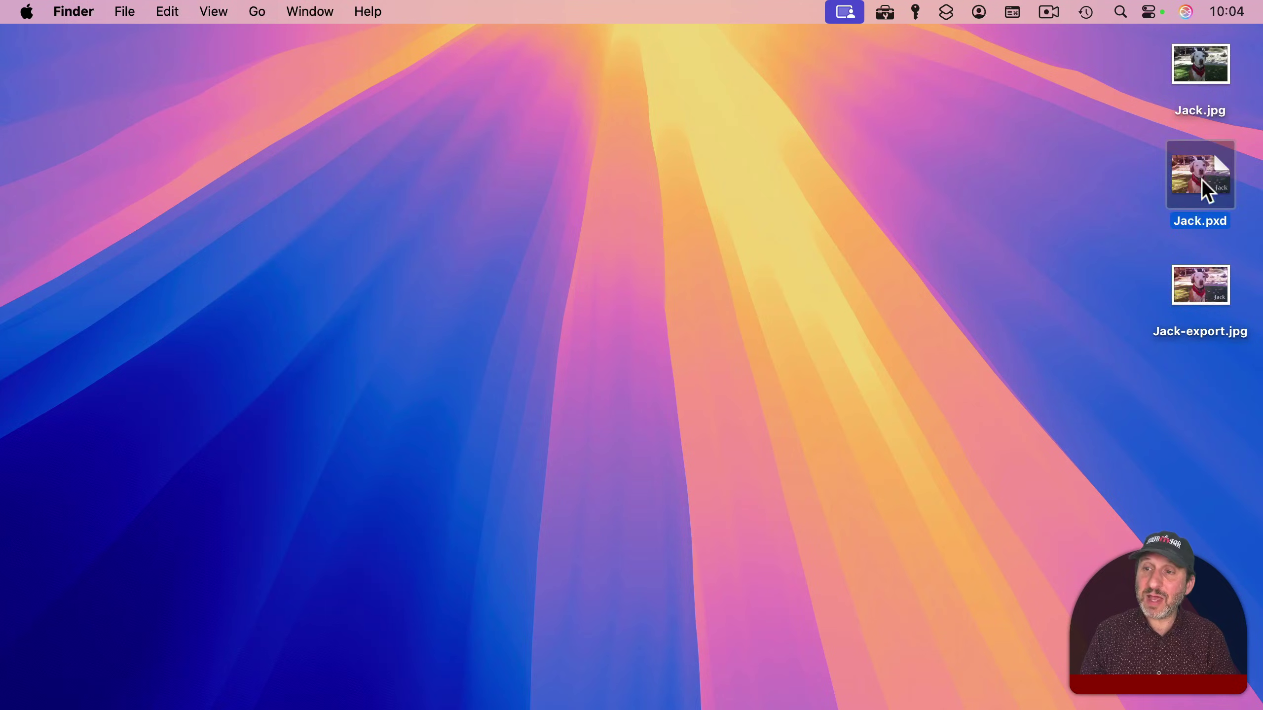